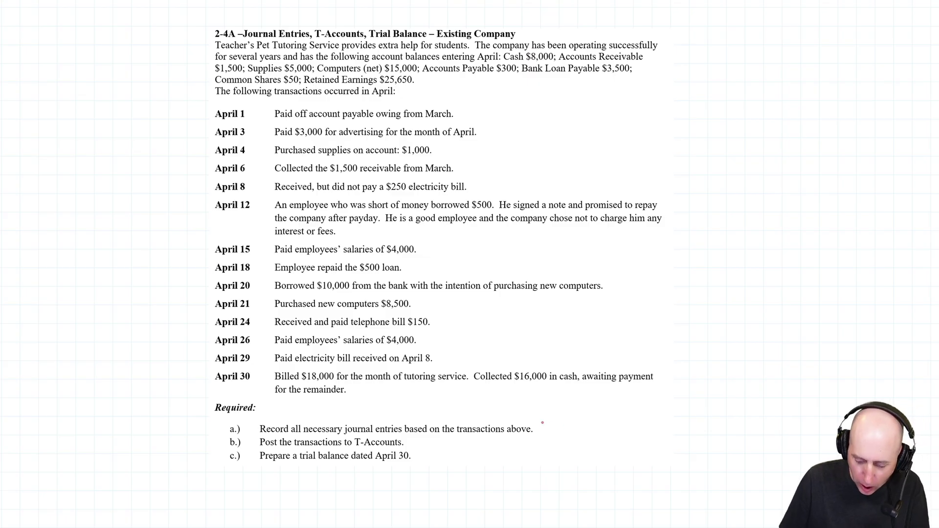
# Step: Draw red check marks beside requirements a.) journal entries and b.) posting to T-accounts
pyautogui.moveTo(543, 423); pyautogui.dragTo(569, 413)
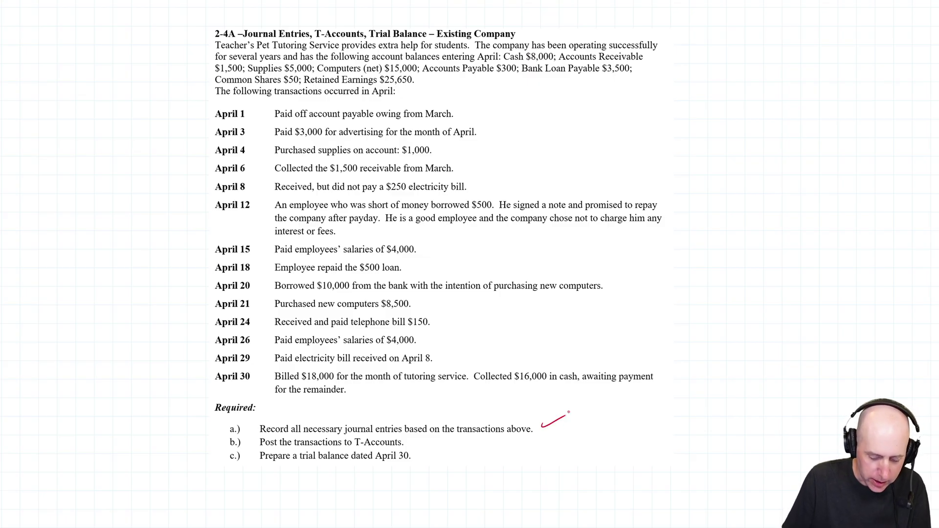
pyautogui.moveTo(422, 445)
pyautogui.mouseDown()
pyautogui.moveTo(413, 446)
pyautogui.moveTo(426, 440)
pyautogui.mouseUp()
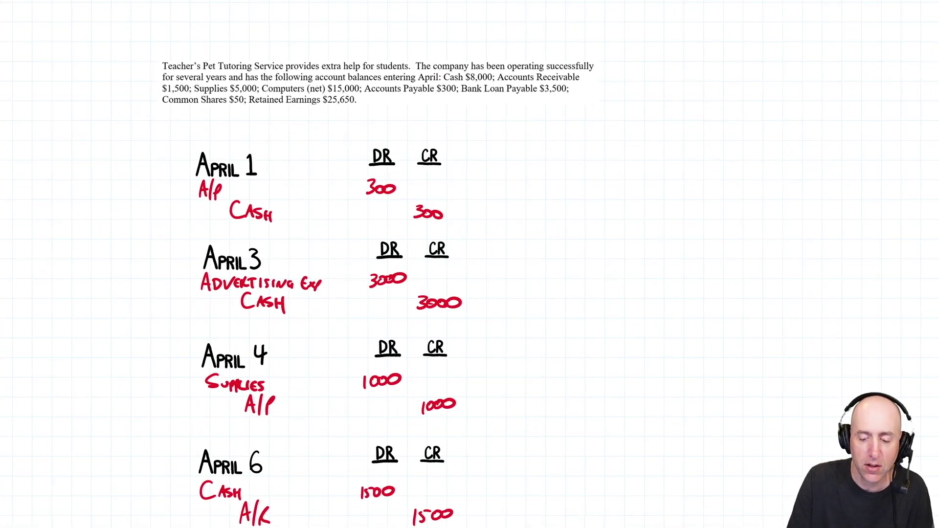
# Step: Underline Cash, Supplies and Accounts Payable in the opening-balance text in red
pyautogui.moveTo(445, 81); pyautogui.dragTo(536, 81)
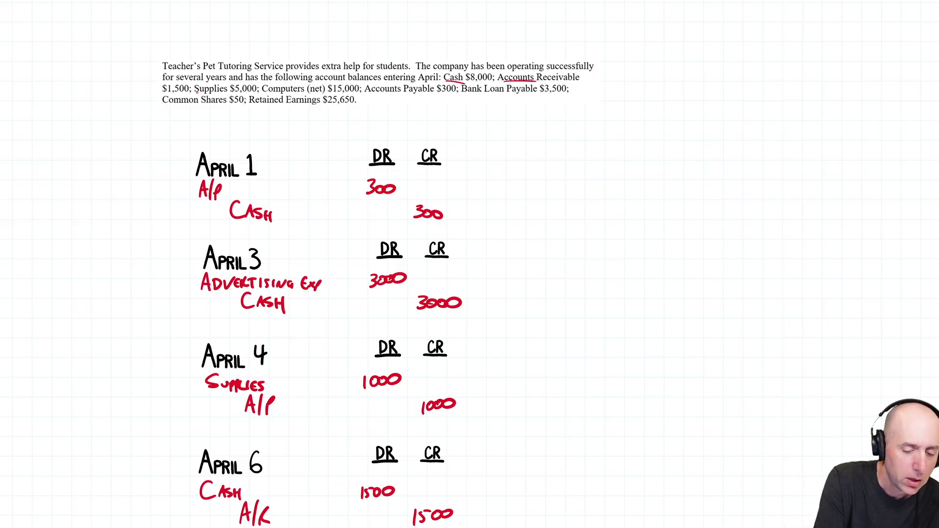
pyautogui.moveTo(195, 92); pyautogui.dragTo(307, 94)
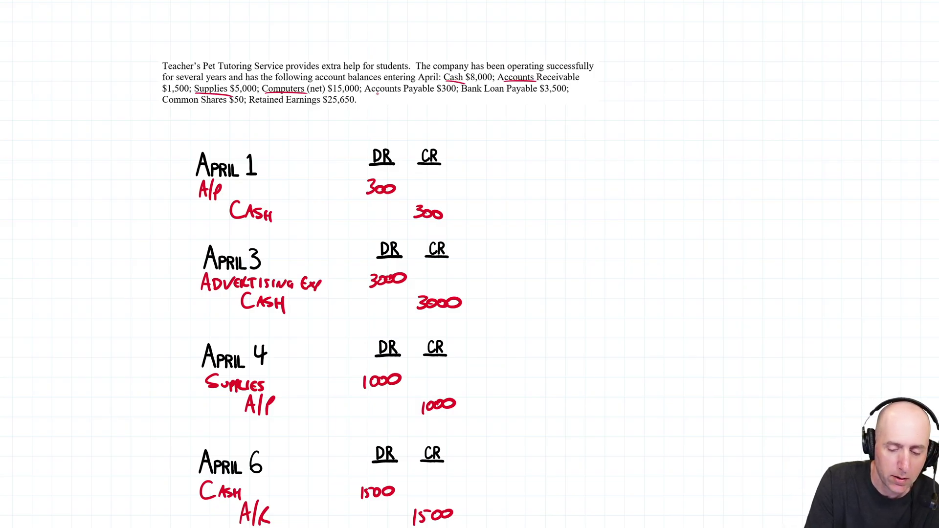
pyautogui.moveTo(371, 94); pyautogui.dragTo(520, 97)
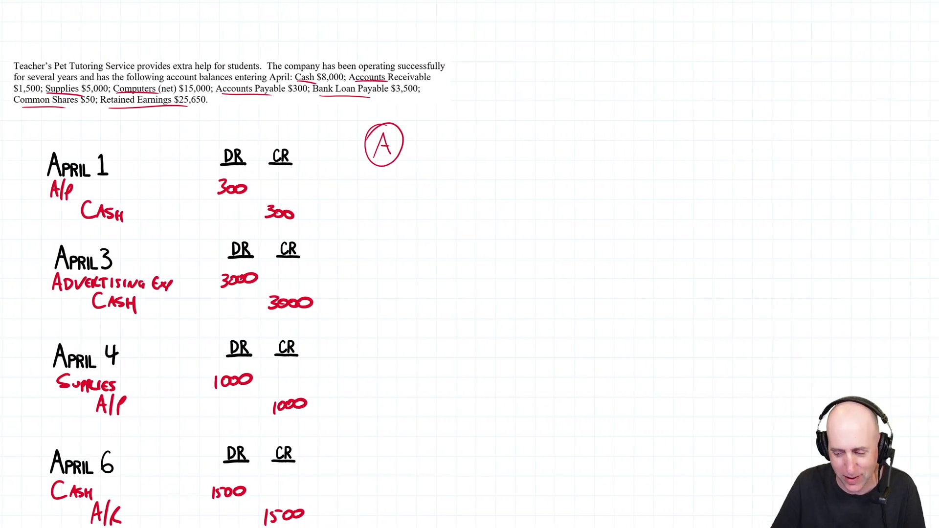
# Step: Pen circled L and SE labels down the page, undoing a stray stroke below the problem text
pyautogui.scroll(-5, 470, 264)
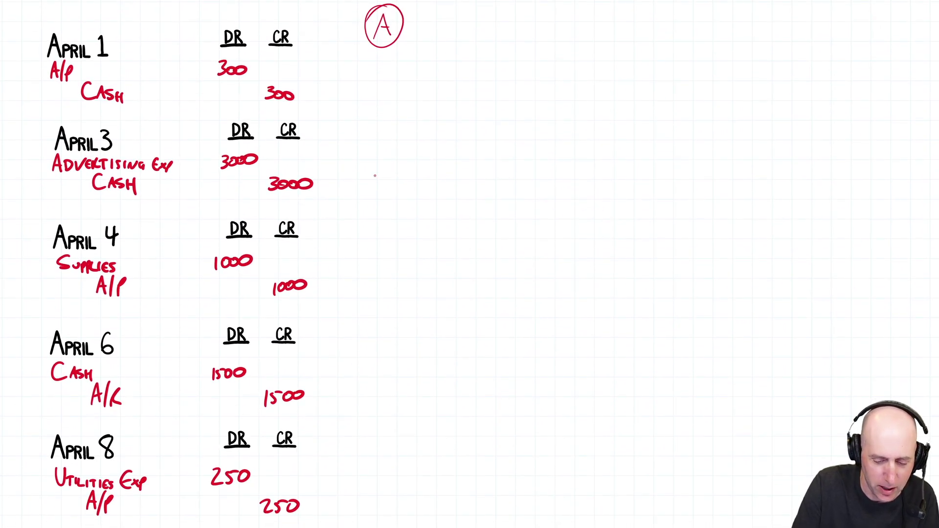
pyautogui.moveTo(374, 221)
pyautogui.mouseDown()
pyautogui.moveTo(373, 239)
pyautogui.moveTo(387, 237)
pyautogui.mouseUp()
pyautogui.moveTo(387, 203)
pyautogui.mouseDown()
pyautogui.moveTo(362, 237)
pyautogui.moveTo(389, 204)
pyautogui.mouseUp()
pyautogui.scroll(-2, 386, 225)
pyautogui.scroll(-2, 469, 264)
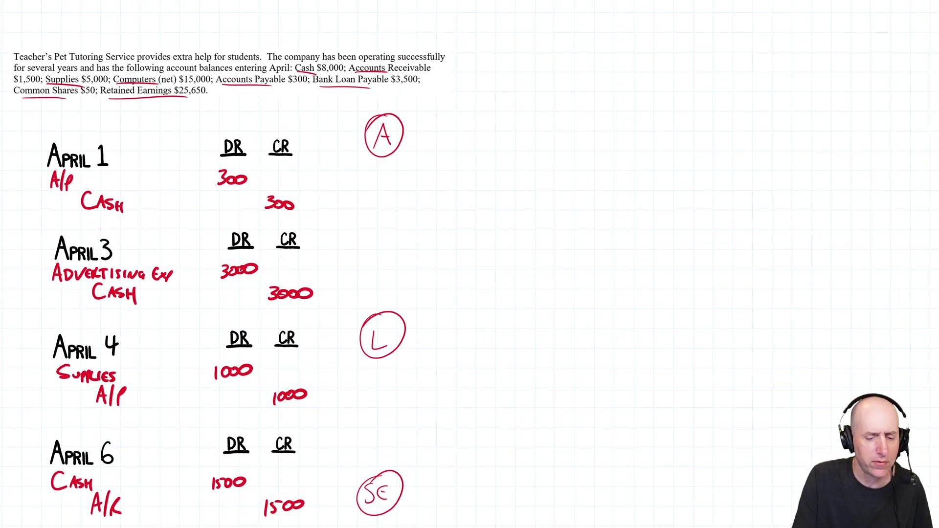
pyautogui.moveTo(298, 103); pyautogui.dragTo(307, 92)
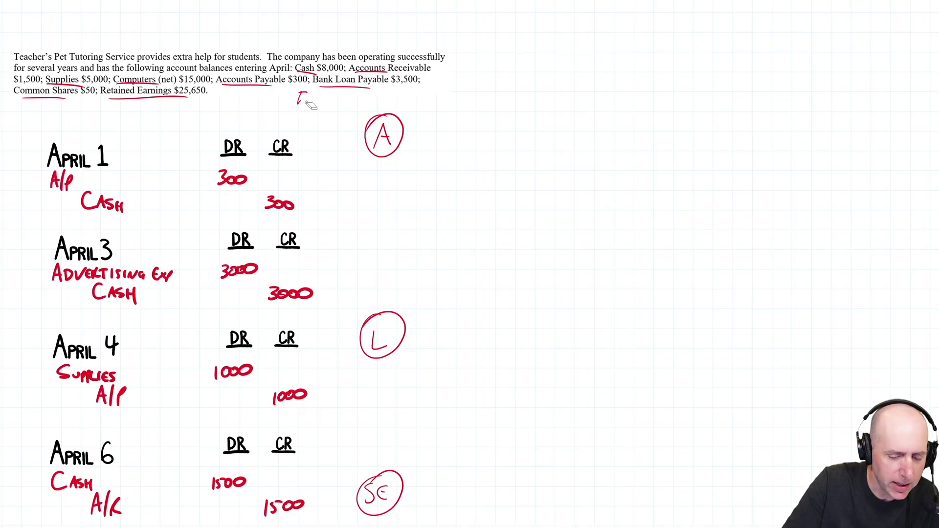
pyautogui.hotkey('ctrl', 'z')
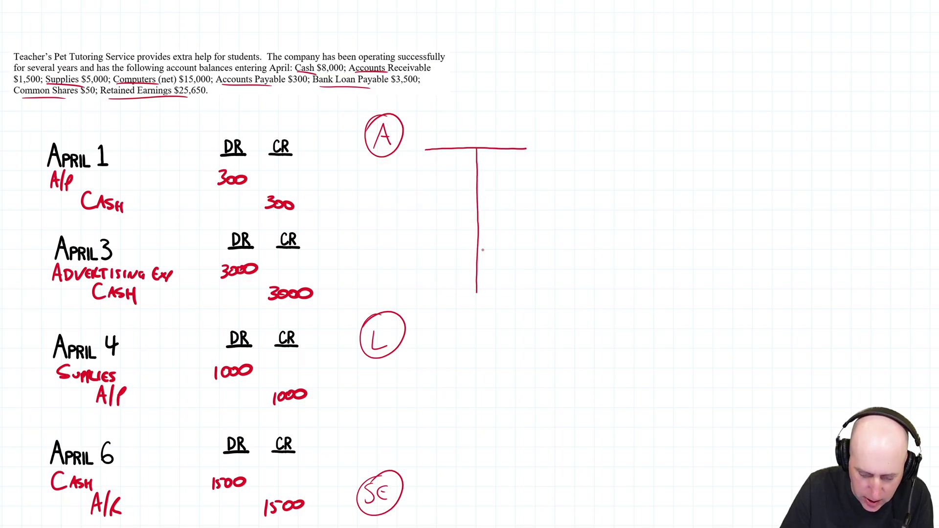
# Step: Write the CASH heading on the first asset T-account and draw the next T's top line
pyautogui.moveTo(458, 133)
pyautogui.mouseDown()
pyautogui.moveTo(460, 145)
pyautogui.moveTo(484, 137)
pyautogui.moveTo(486, 146)
pyautogui.mouseUp()
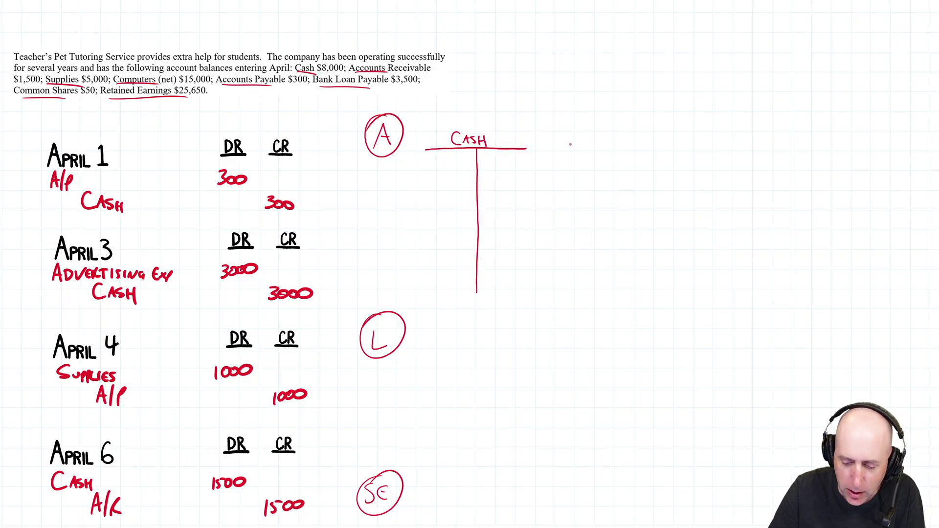
pyautogui.moveTo(552, 146)
pyautogui.mouseDown()
pyautogui.moveTo(639, 144)
pyautogui.moveTo(594, 166)
pyautogui.moveTo(595, 210)
pyautogui.moveTo(581, 142)
pyautogui.moveTo(598, 141)
pyautogui.mouseUp()
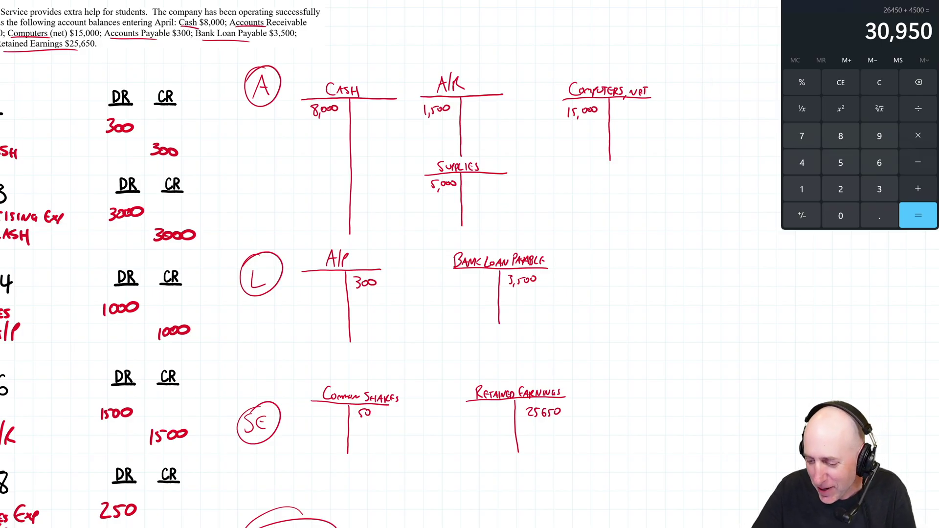
# Step: Total 8000+1500+5000+15000 to 29,500 in Calculator, then sum 300+3500+50+25650
pyautogui.write('8000+')
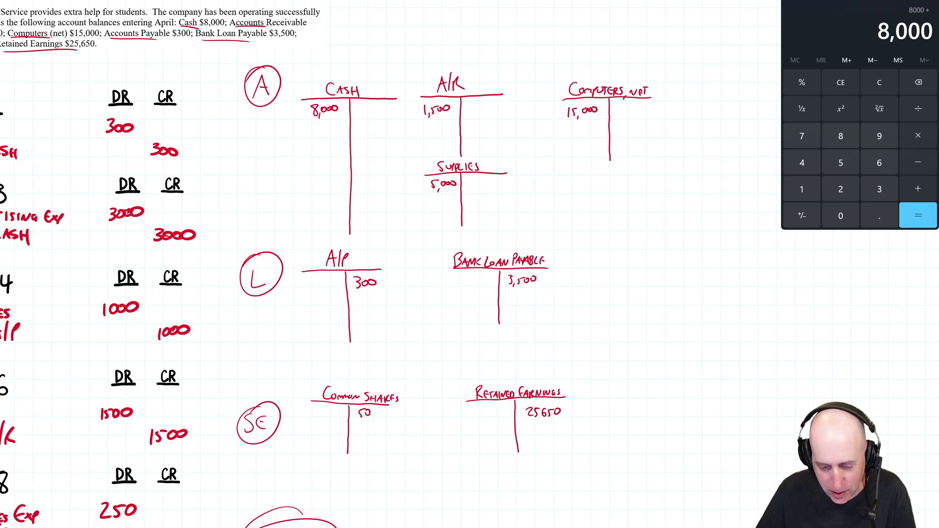
pyautogui.write('1500+')
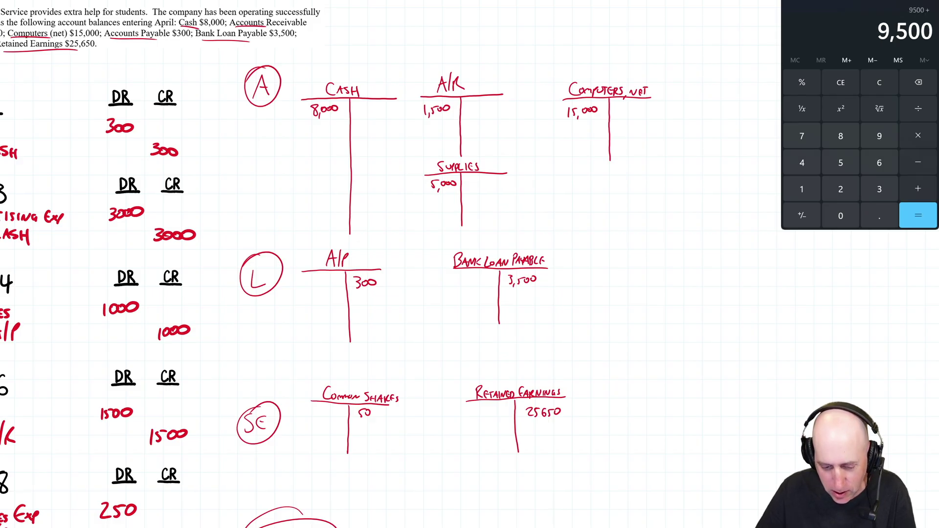
pyautogui.write('5000+')
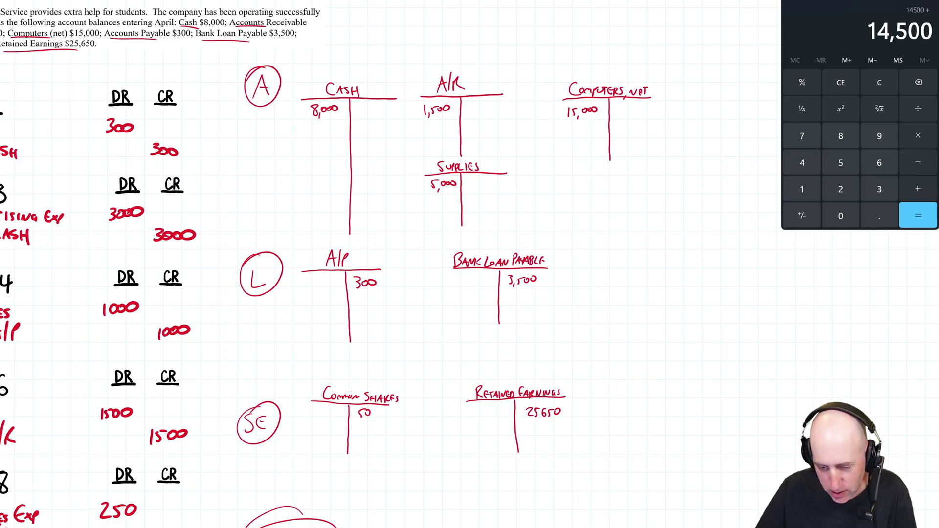
pyautogui.write('15')
pyautogui.write('000')
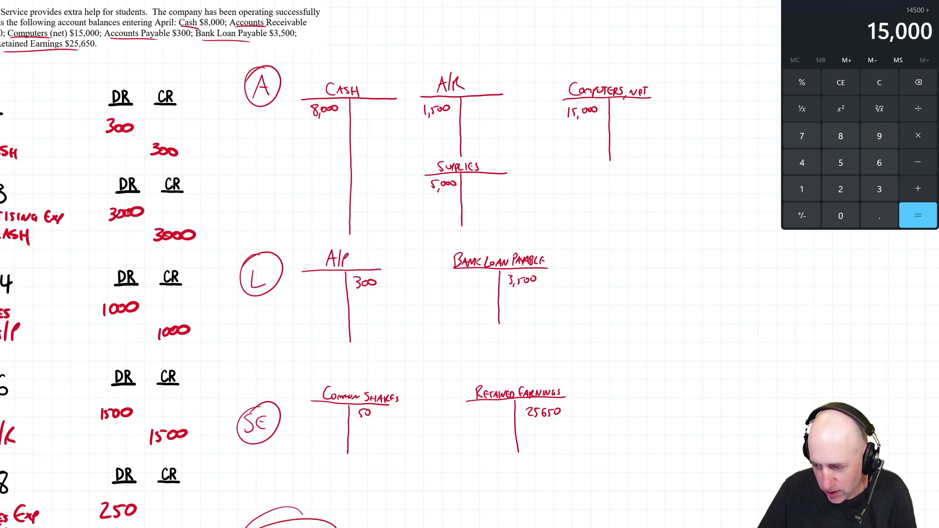
pyautogui.press('Return')
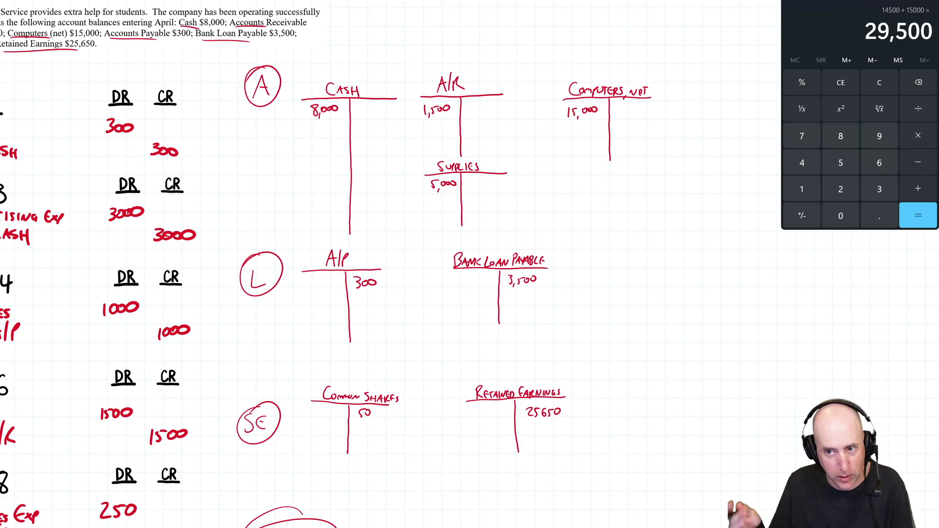
pyautogui.press('Escape')
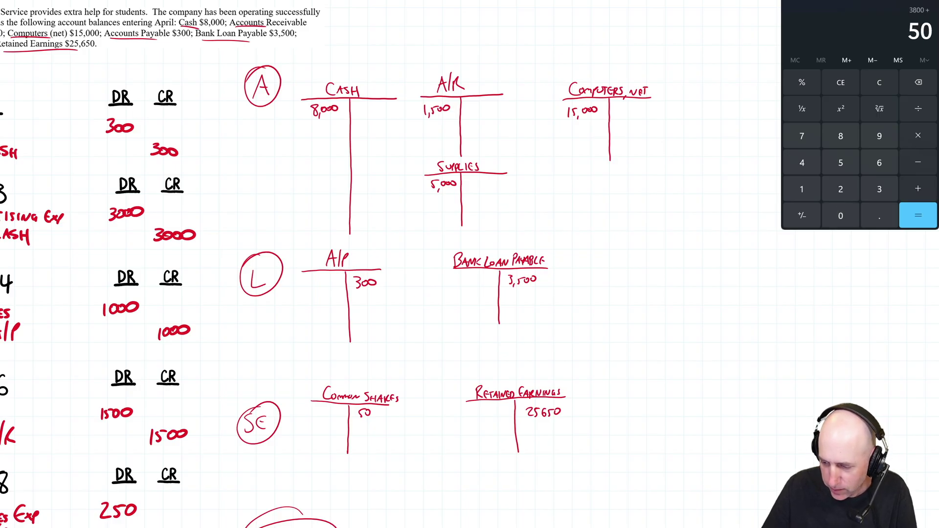
pyautogui.write('25')
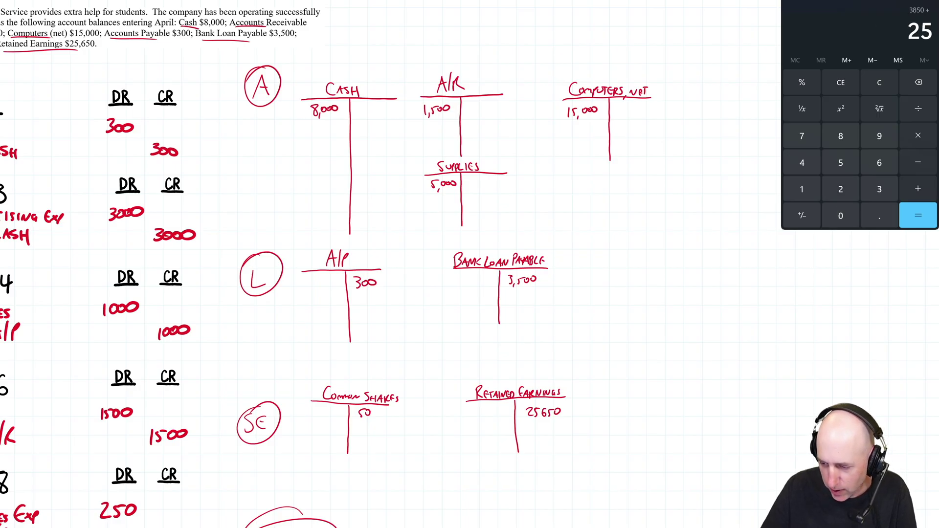
pyautogui.write('650=')
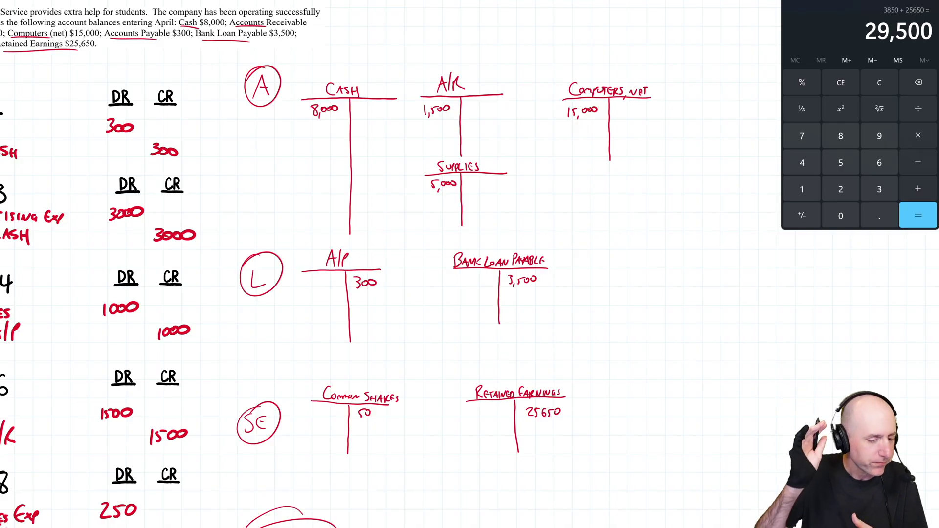
# Step: Post April 1's 300 (A/P debit, Cash credit) and April 3's 3000 to a new Advert Exp T-account and Cash
pyautogui.scroll(-3, 392, 264)
pyautogui.scroll(-2, 391, 264)
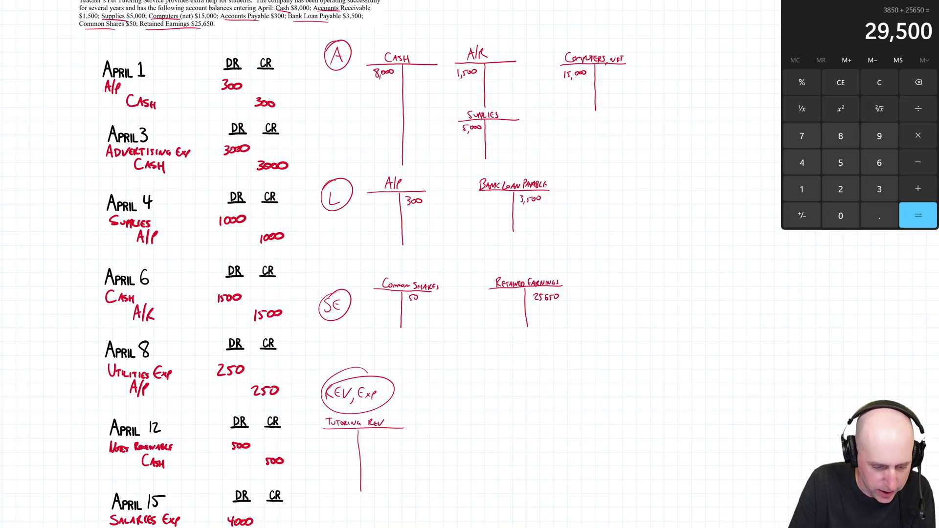
pyautogui.moveTo(375, 196)
pyautogui.mouseDown()
pyautogui.moveTo(377, 205)
pyautogui.moveTo(384, 199)
pyautogui.mouseUp()
pyautogui.moveTo(391, 198); pyautogui.dragTo(391, 198)
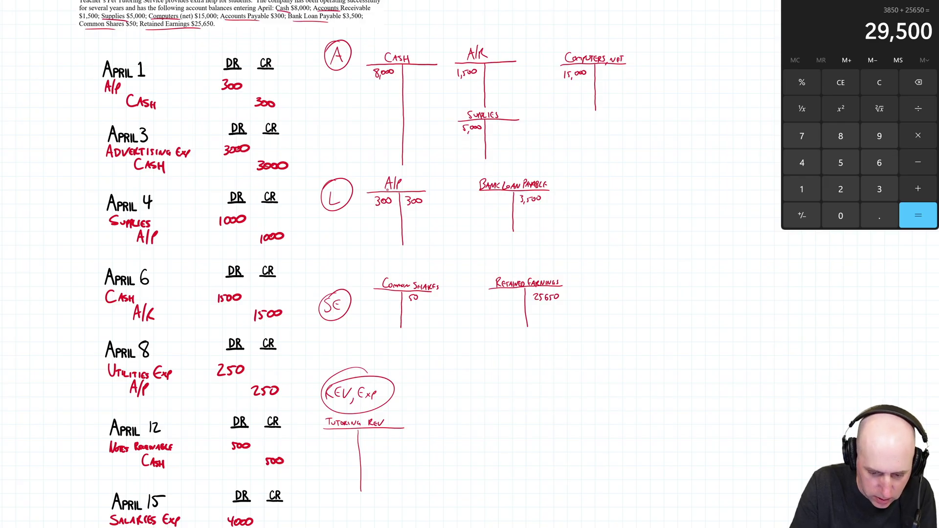
pyautogui.moveTo(410, 67); pyautogui.dragTo(410, 76)
pyautogui.moveTo(417, 69); pyautogui.dragTo(424, 69)
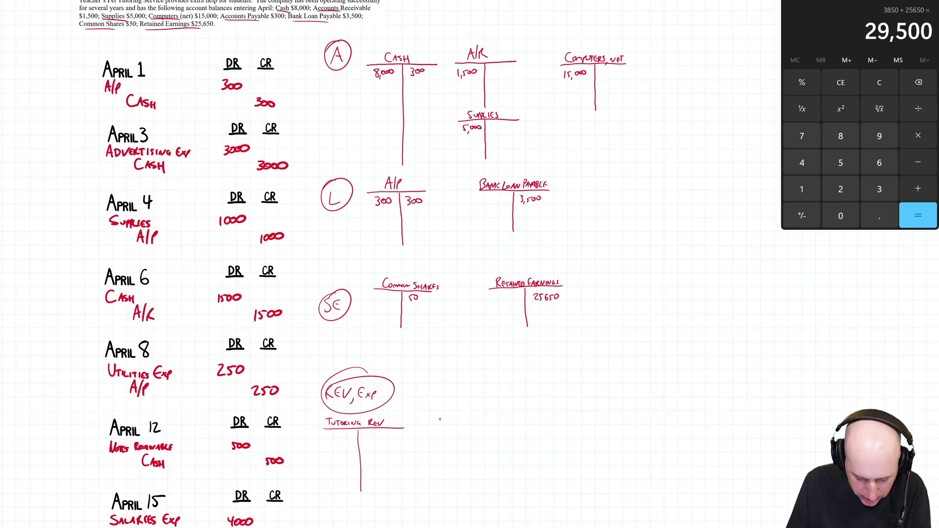
pyautogui.moveTo(439, 424)
pyautogui.mouseDown()
pyautogui.moveTo(499, 429)
pyautogui.moveTo(468, 461)
pyautogui.moveTo(468, 477)
pyautogui.mouseUp()
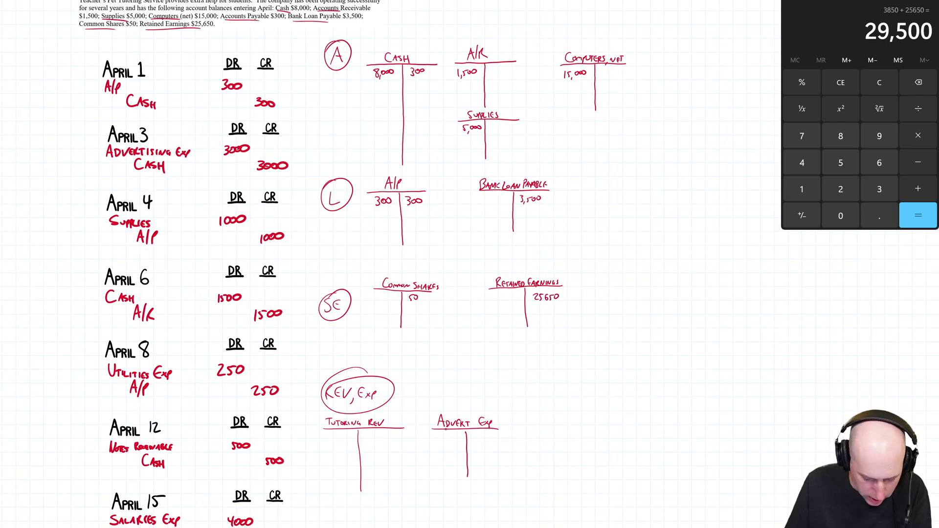
pyautogui.moveTo(435, 435); pyautogui.dragTo(460, 441)
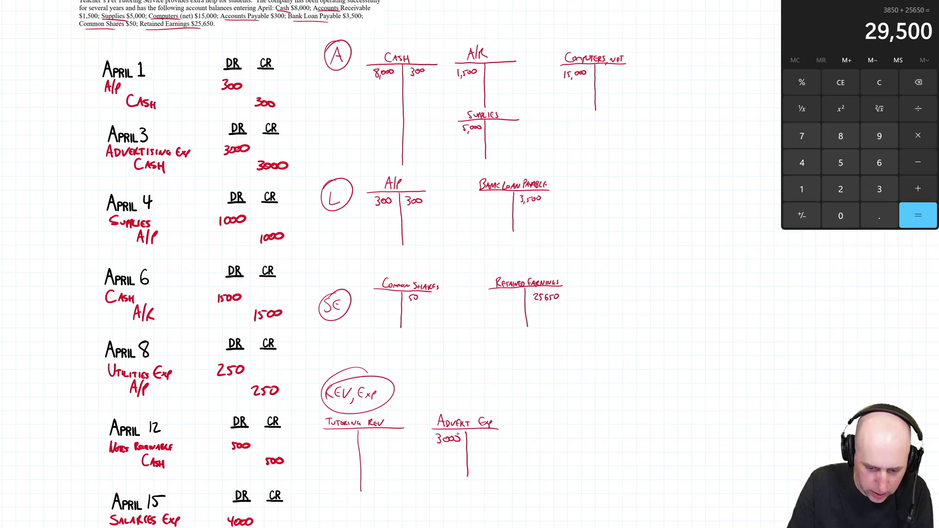
pyautogui.moveTo(410, 81); pyautogui.dragTo(428, 85)
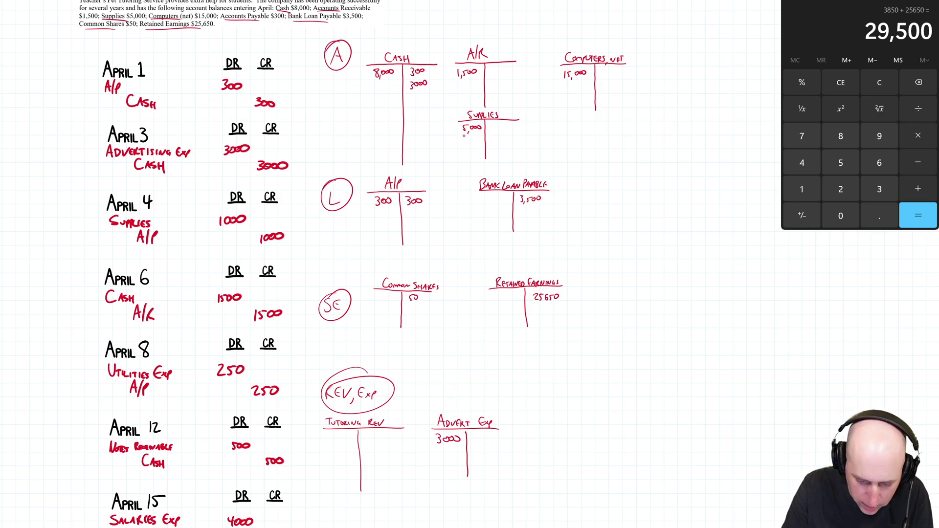
# Step: Post April 4's 1000 to Supplies and A/P, and April 6's 1,500 to Cash and A/R
pyautogui.moveTo(464, 135); pyautogui.dragTo(479, 134)
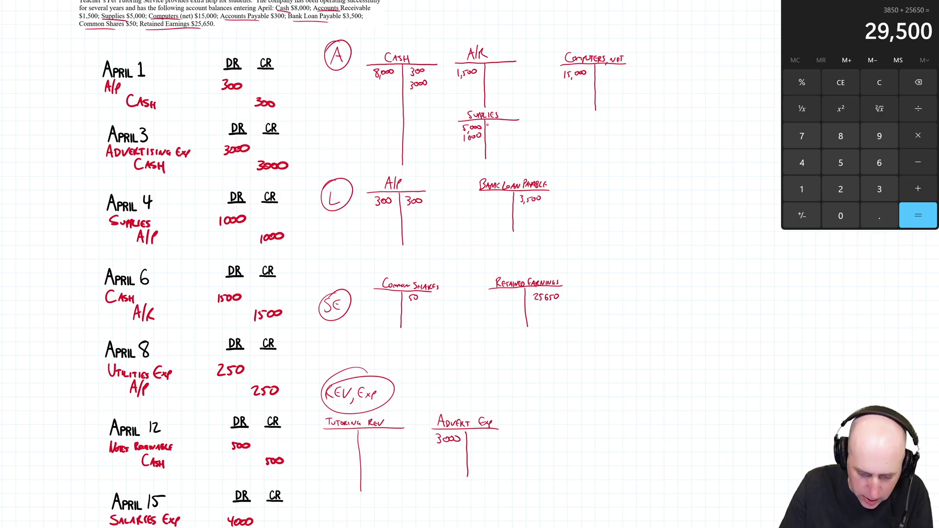
pyautogui.moveTo(419, 211); pyautogui.dragTo(418, 211)
pyautogui.moveTo(426, 210); pyautogui.dragTo(425, 211)
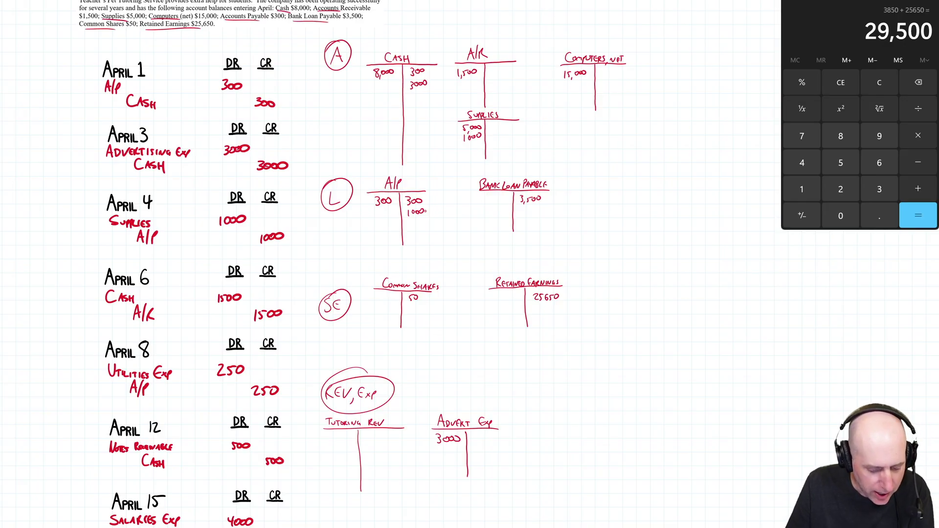
pyautogui.moveTo(377, 82); pyautogui.dragTo(377, 91)
pyautogui.moveTo(380, 89); pyautogui.dragTo(385, 89)
pyautogui.moveTo(390, 85); pyautogui.dragTo(389, 85)
pyautogui.moveTo(395, 84); pyautogui.dragTo(394, 85)
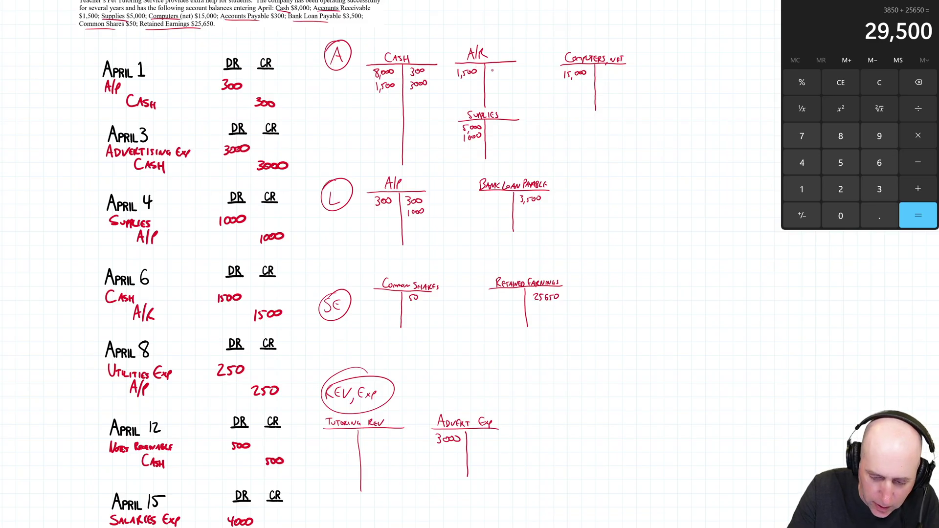
pyautogui.moveTo(504, 68); pyautogui.dragTo(504, 69)
pyautogui.moveTo(509, 67); pyautogui.dragTo(508, 69)
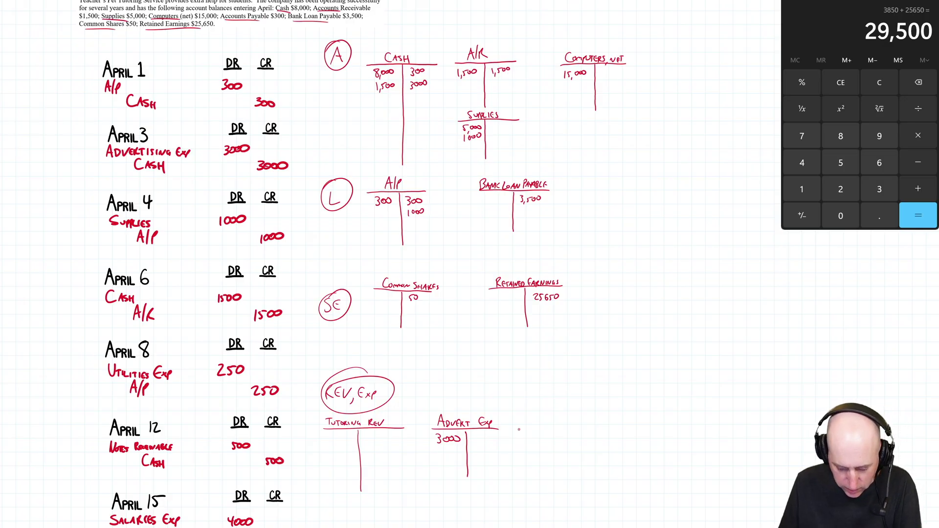
# Step: Add a Utilities Exp T-account with 250 debit, credit 250 to A/P, and draw a T below Computers, net
pyautogui.moveTo(515, 429)
pyautogui.mouseDown()
pyautogui.moveTo(567, 429)
pyautogui.moveTo(541, 461)
pyautogui.mouseUp()
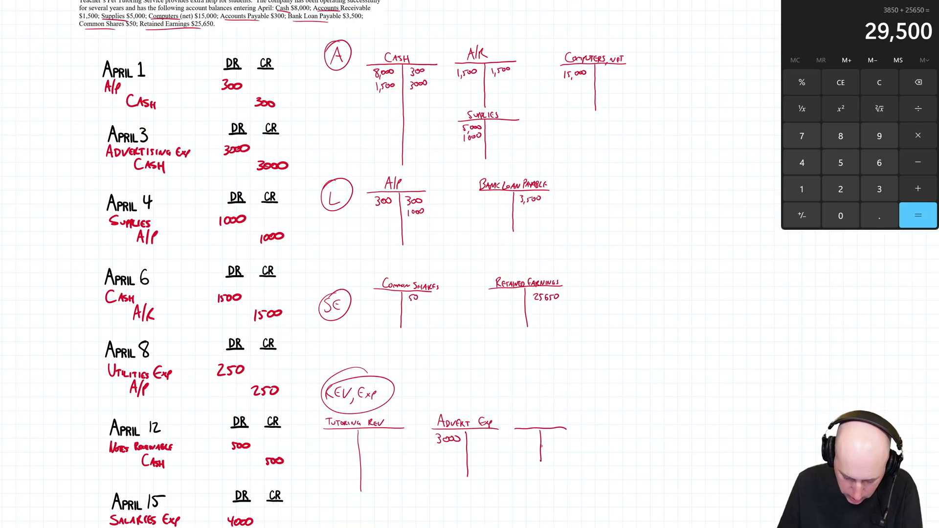
pyautogui.moveTo(522, 419); pyautogui.dragTo(567, 426)
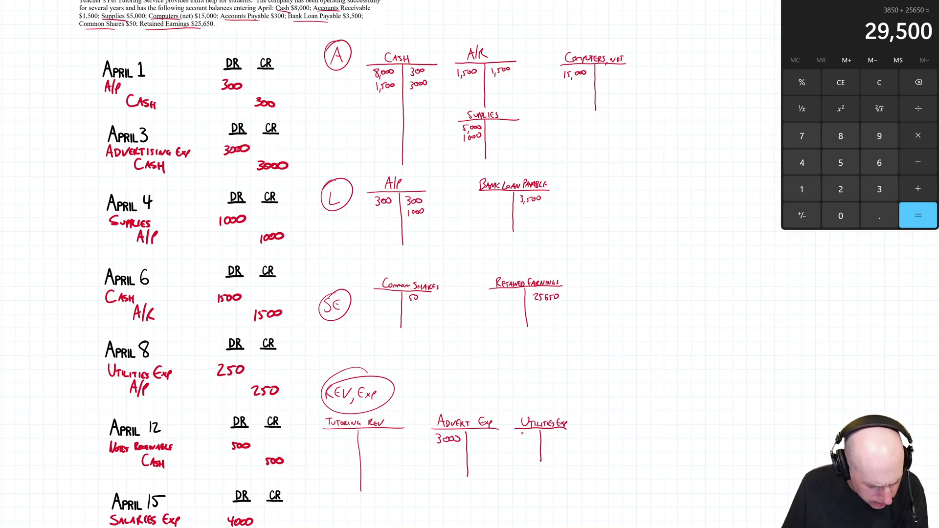
pyautogui.moveTo(519, 436); pyautogui.dragTo(524, 443)
pyautogui.moveTo(528, 436)
pyautogui.mouseDown()
pyautogui.moveTo(525, 443)
pyautogui.moveTo(532, 437)
pyautogui.mouseUp()
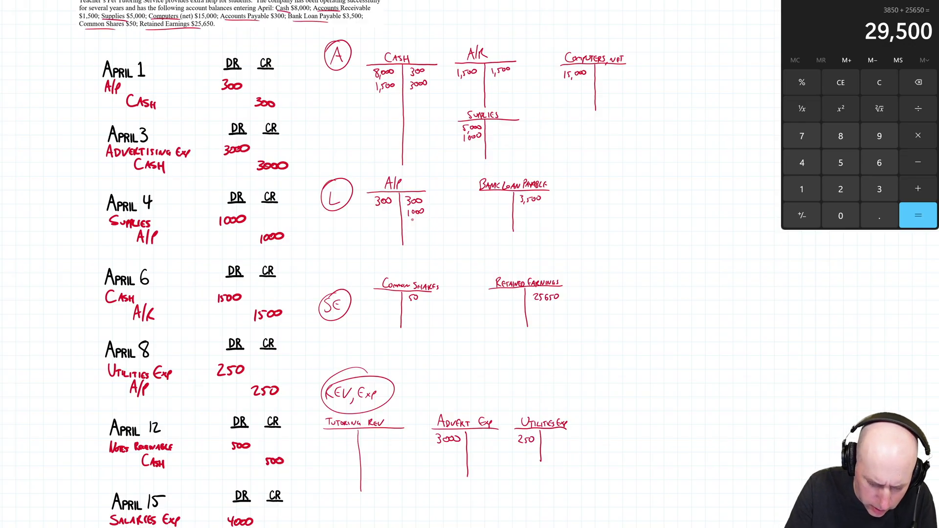
pyautogui.moveTo(411, 219); pyautogui.dragTo(426, 224)
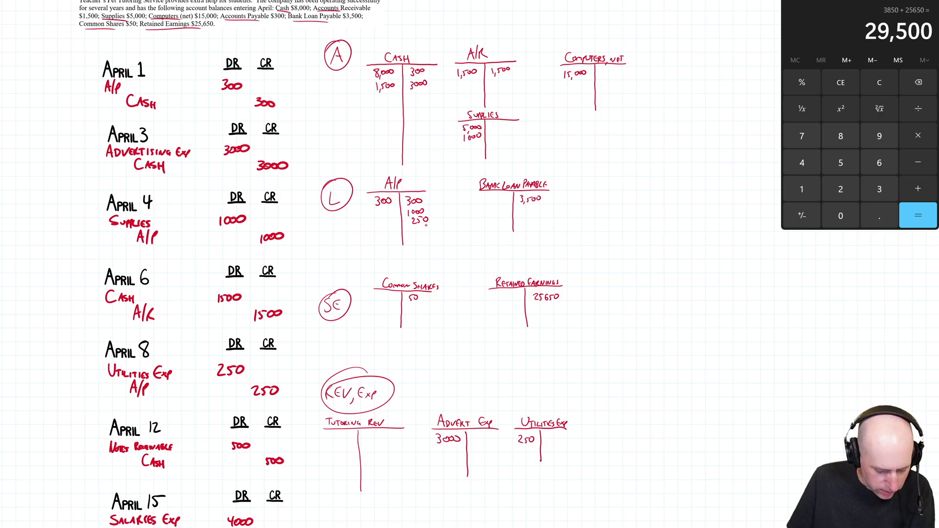
pyautogui.moveTo(561, 122)
pyautogui.mouseDown()
pyautogui.moveTo(630, 126)
pyautogui.moveTo(592, 155)
pyautogui.mouseUp()
# Step: Label the new T-account Notes Receivable, debit it 500 and credit Cash 500
pyautogui.moveTo(575, 122)
pyautogui.mouseDown()
pyautogui.moveTo(581, 115)
pyautogui.moveTo(622, 122)
pyautogui.mouseUp()
pyautogui.moveTo(625, 117); pyautogui.dragTo(645, 121)
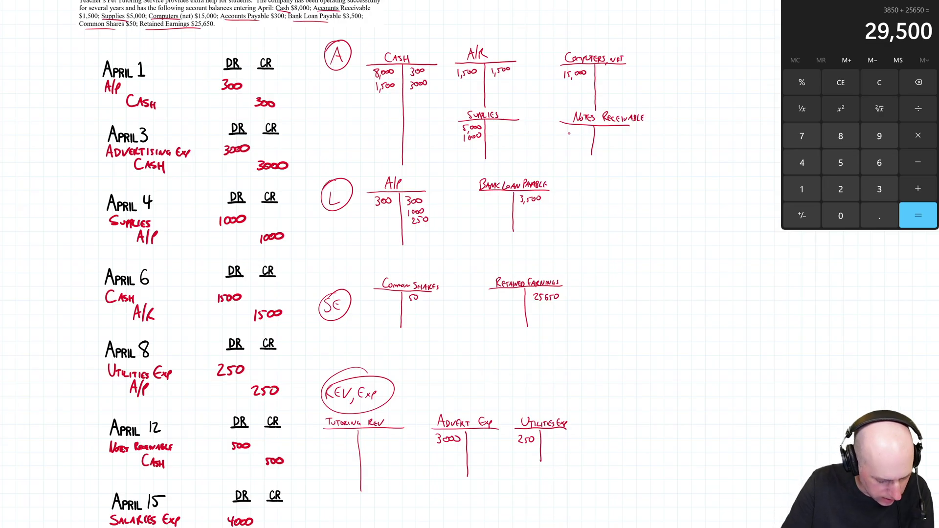
pyautogui.moveTo(576, 128)
pyautogui.mouseDown()
pyautogui.moveTo(574, 136)
pyautogui.moveTo(585, 129)
pyautogui.mouseUp()
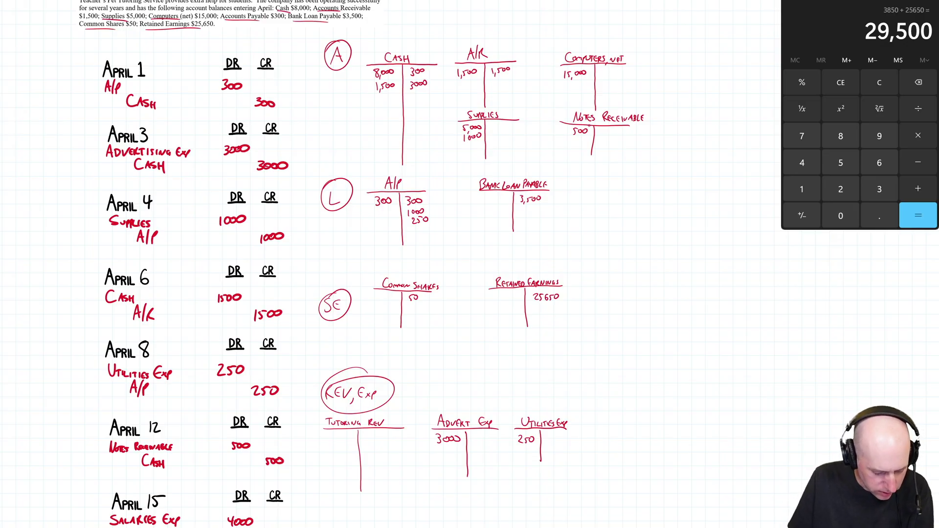
pyautogui.moveTo(417, 93)
pyautogui.mouseDown()
pyautogui.moveTo(414, 102)
pyautogui.moveTo(423, 100)
pyautogui.mouseUp()
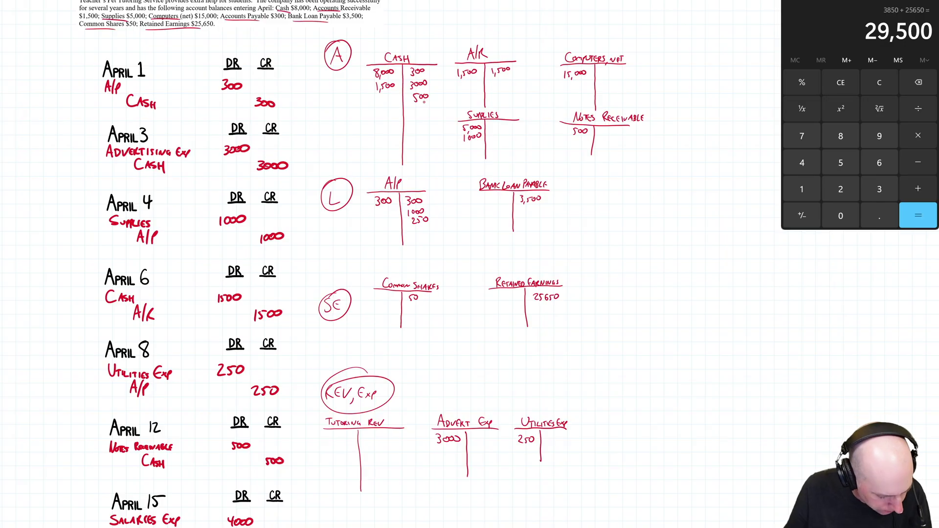
# Step: Draw a Salaries Exp T-account, debit it 4000 and credit Cash 4,000
pyautogui.scroll(-4, 361, 265)
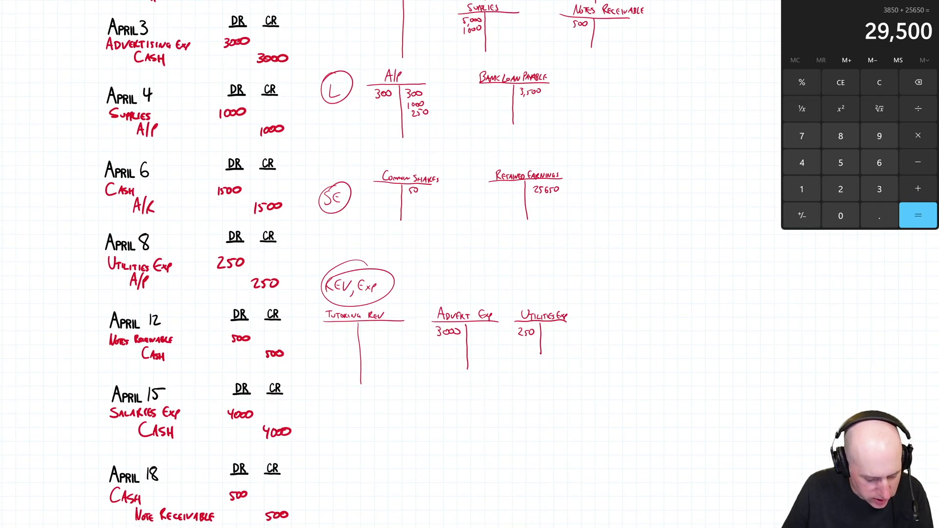
pyautogui.scroll(6, 361, 265)
pyautogui.scroll(-3, 361, 265)
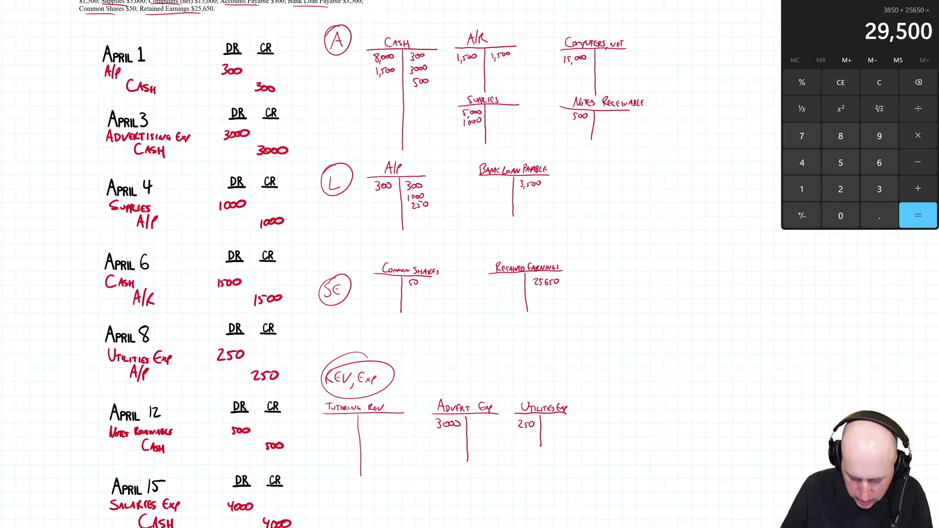
pyautogui.moveTo(582, 413)
pyautogui.mouseDown()
pyautogui.moveTo(638, 412)
pyautogui.moveTo(609, 435)
pyautogui.moveTo(609, 446)
pyautogui.moveTo(589, 410)
pyautogui.moveTo(608, 410)
pyautogui.mouseUp()
pyautogui.moveTo(610, 404); pyautogui.dragTo(624, 410)
pyautogui.moveTo(632, 401)
pyautogui.mouseDown()
pyautogui.moveTo(630, 409)
pyautogui.moveTo(640, 405)
pyautogui.mouseUp()
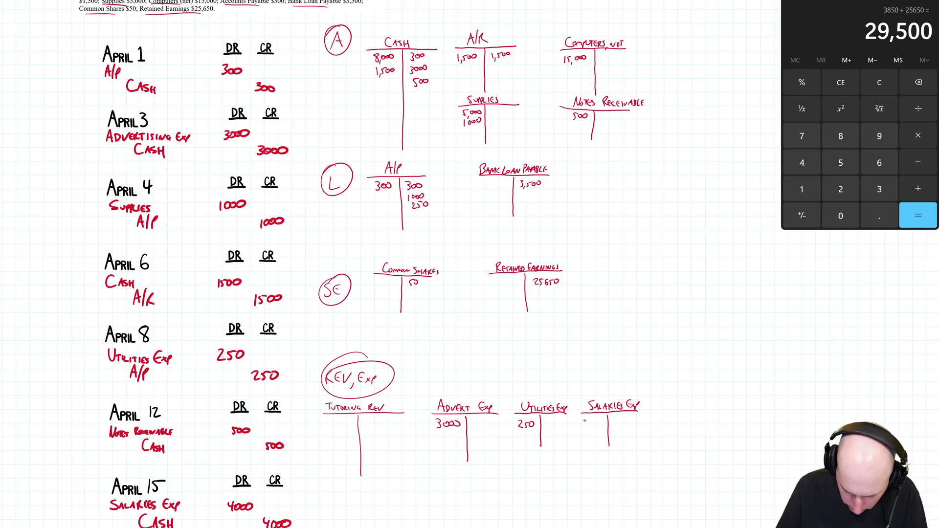
pyautogui.moveTo(587, 419); pyautogui.dragTo(592, 422)
pyautogui.moveTo(596, 421); pyautogui.dragTo(599, 421)
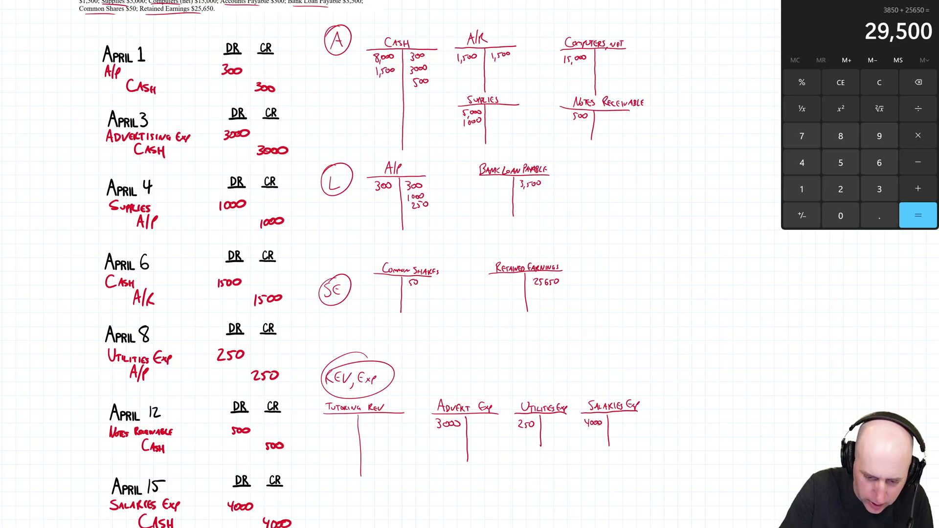
pyautogui.moveTo(412, 92)
pyautogui.mouseDown()
pyautogui.moveTo(418, 101)
pyautogui.moveTo(430, 96)
pyautogui.mouseUp()
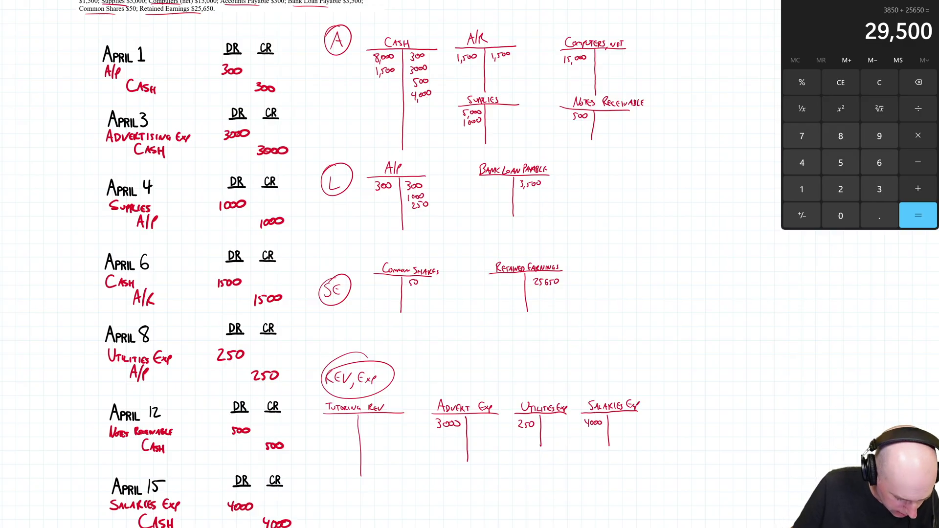
# Step: Post April 18's 500 note collection: credit Notes Receivable, debit Cash
pyautogui.scroll(-4, 391, 264)
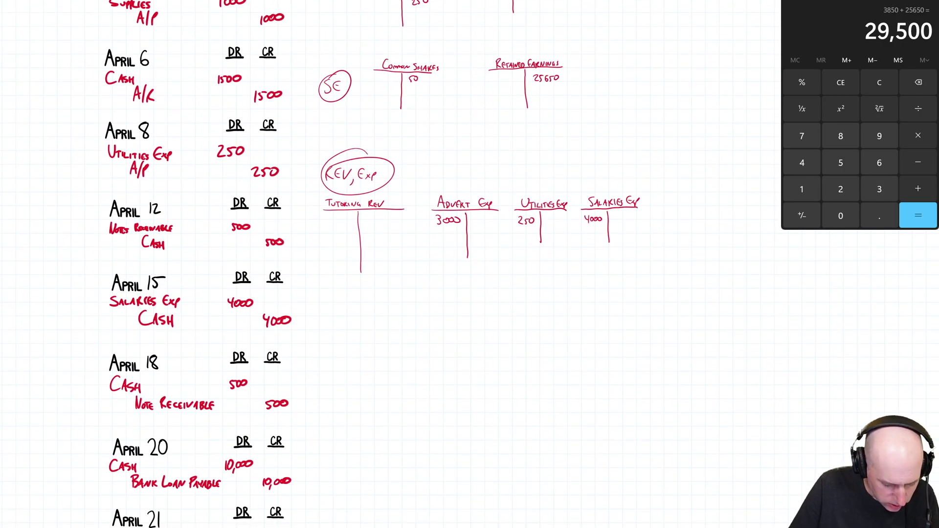
pyautogui.scroll(6, 391, 264)
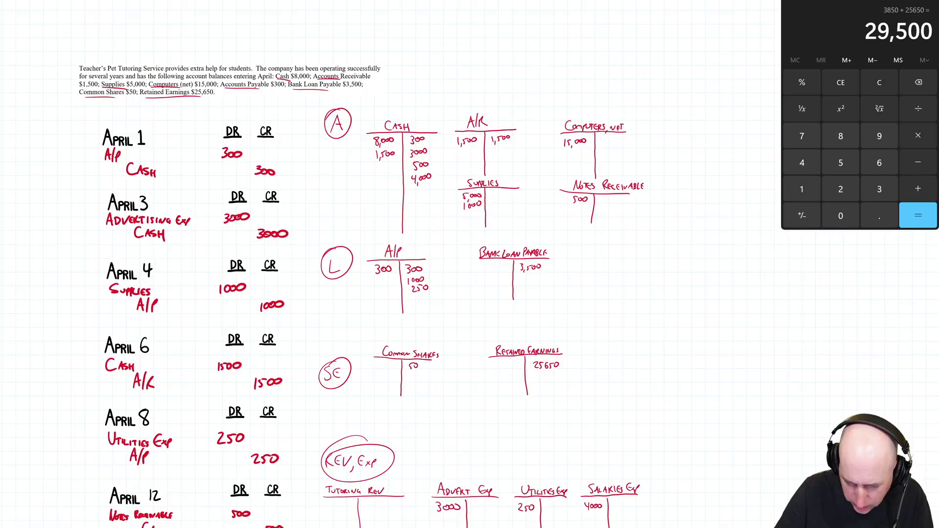
pyautogui.moveTo(605, 196); pyautogui.dragTo(616, 200)
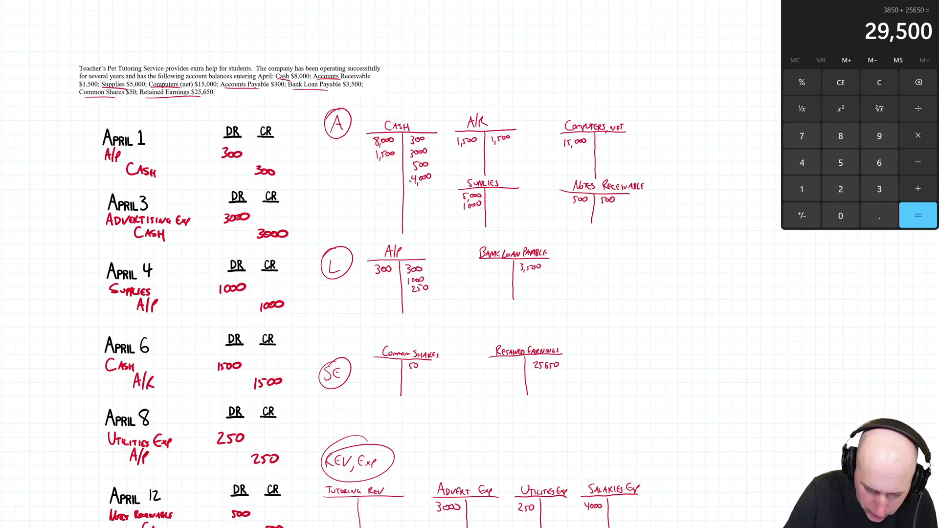
pyautogui.moveTo(379, 166); pyautogui.dragTo(393, 172)
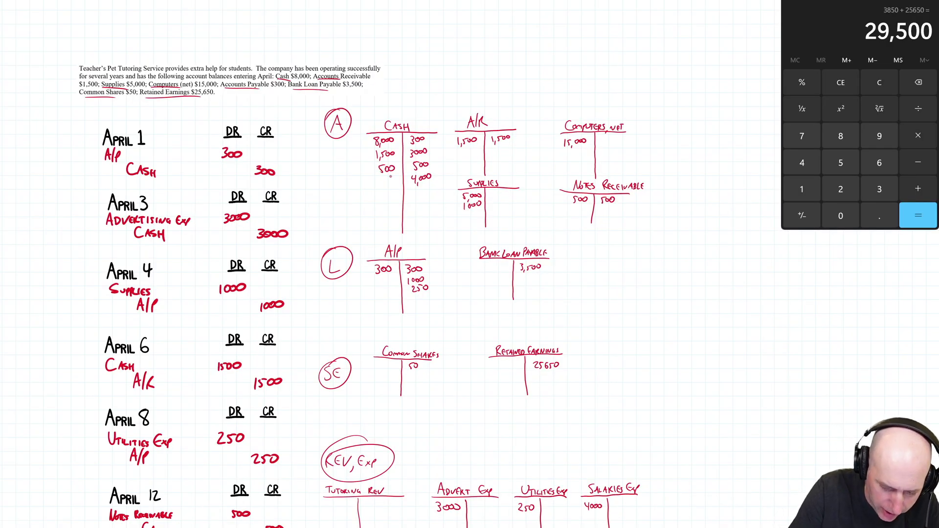
# Step: Post April 20's 10,000 loan as a Cash debit and Bank Loan Payable credit
pyautogui.scroll(-7, 392, 264)
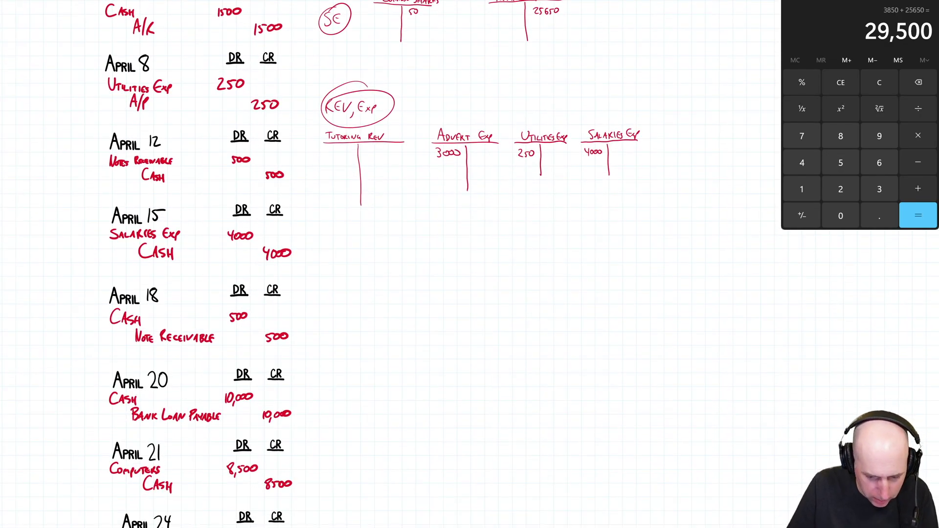
pyautogui.scroll(6, 391, 265)
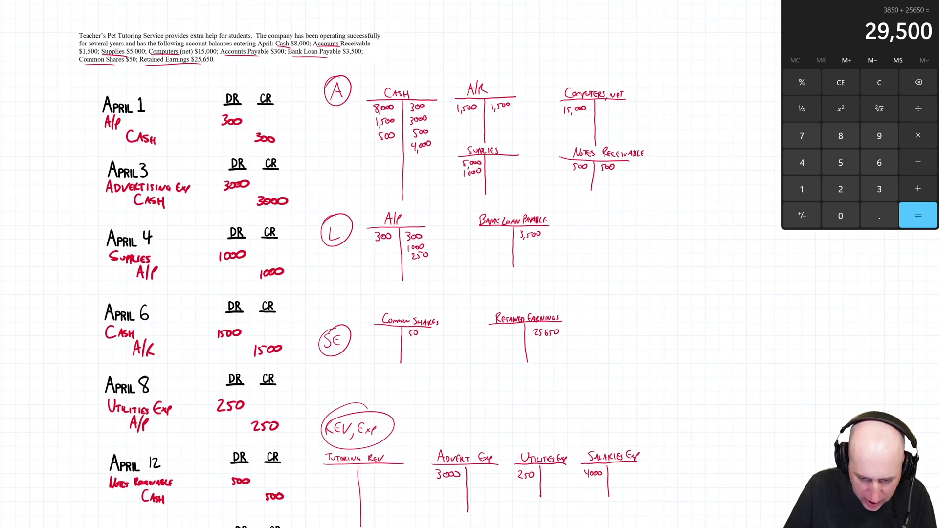
pyautogui.scroll(-1, 391, 265)
pyautogui.moveTo(378, 142)
pyautogui.mouseDown()
pyautogui.moveTo(386, 153)
pyautogui.moveTo(394, 144)
pyautogui.mouseUp()
pyautogui.moveTo(520, 241); pyautogui.dragTo(519, 248)
pyautogui.moveTo(523, 240); pyautogui.dragTo(531, 243)
pyautogui.moveTo(537, 242); pyautogui.dragTo(536, 242)
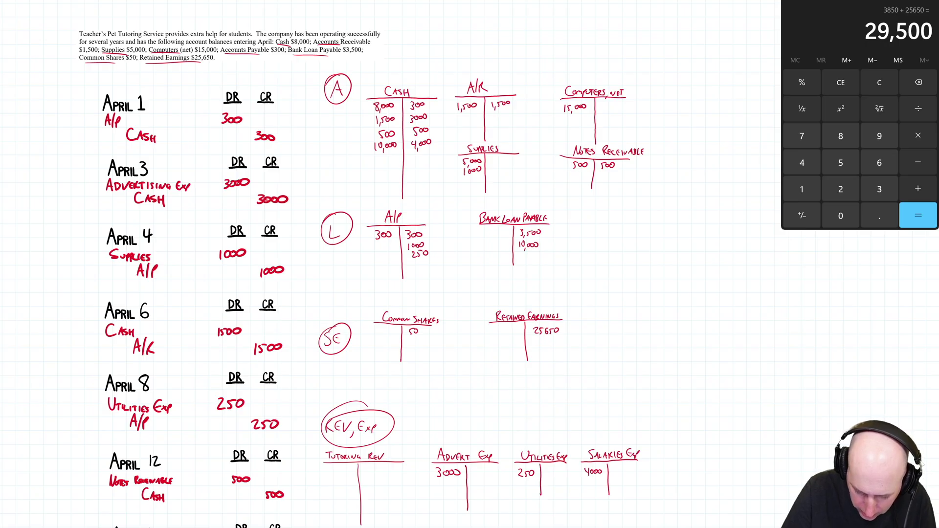
# Step: Post April 21's 8,500 as a Computers, net debit and Cash credit
pyautogui.scroll(-10, 372, 265)
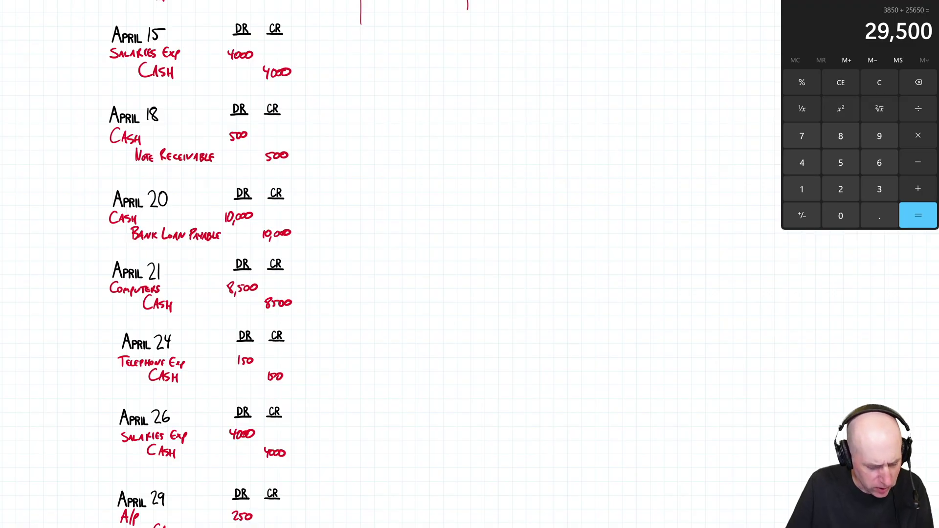
pyautogui.scroll(10, 372, 264)
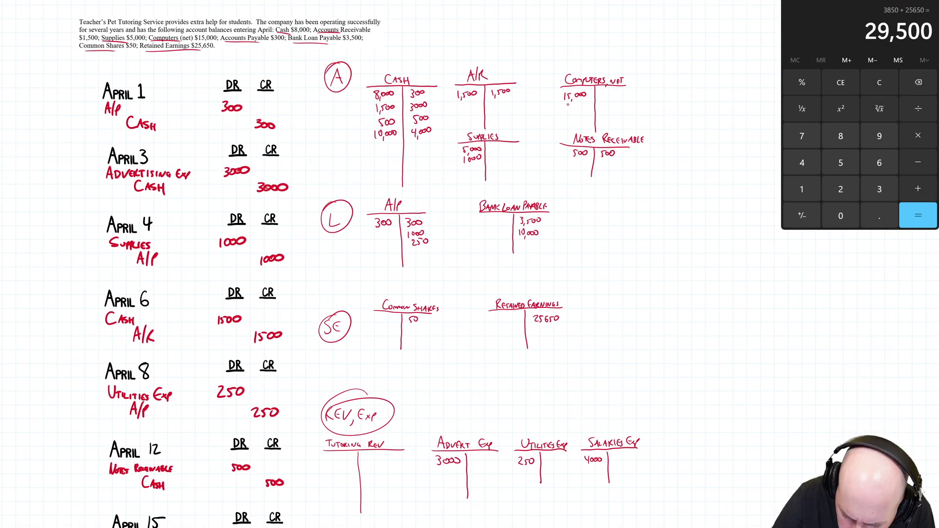
pyautogui.moveTo(568, 104); pyautogui.dragTo(586, 106)
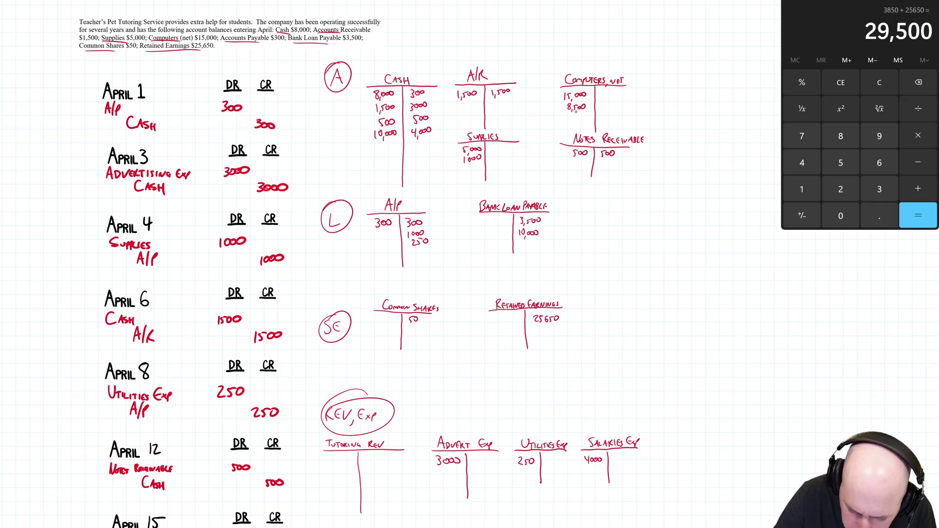
pyautogui.moveTo(413, 142)
pyautogui.mouseDown()
pyautogui.moveTo(420, 152)
pyautogui.moveTo(431, 146)
pyautogui.mouseUp()
pyautogui.scroll(-10, 431, 141)
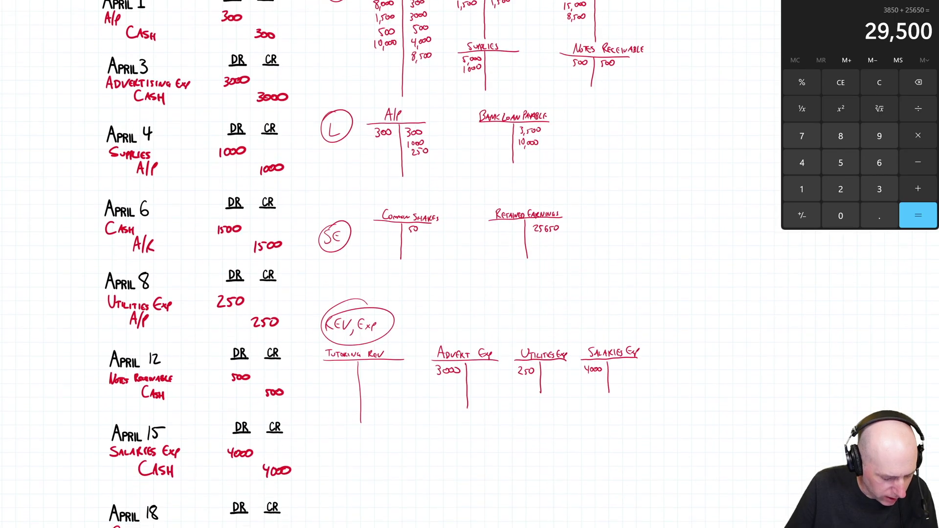
pyautogui.scroll(-1, 360, 265)
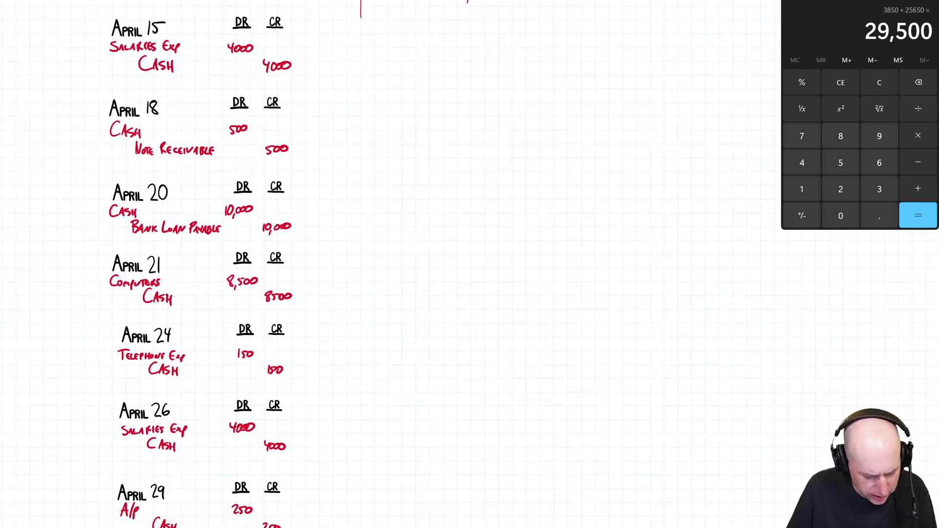
# Step: Write the Telephone Exp heading and draw its T-account beside Salaries Exp
pyautogui.scroll(10, 361, 265)
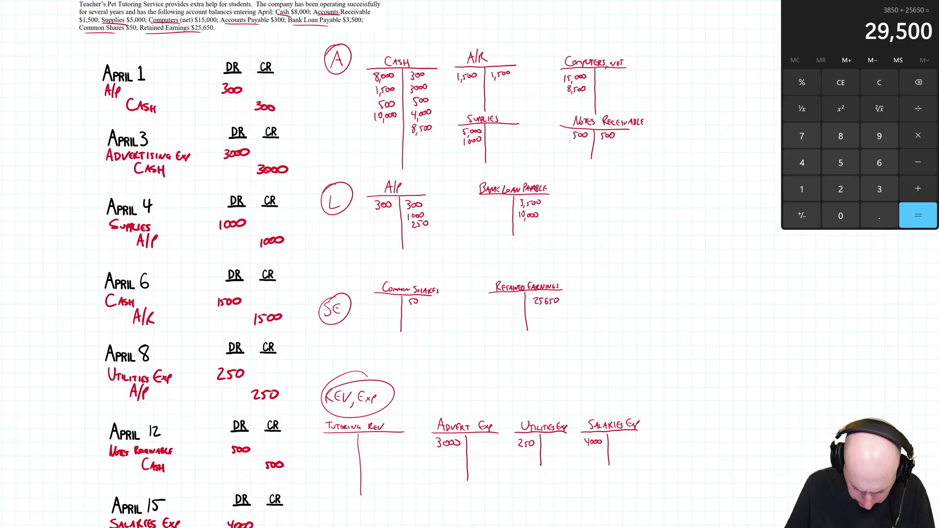
pyautogui.moveTo(655, 421)
pyautogui.mouseDown()
pyautogui.moveTo(659, 431)
pyautogui.moveTo(666, 421)
pyautogui.moveTo(667, 430)
pyautogui.moveTo(695, 431)
pyautogui.mouseUp()
pyautogui.moveTo(695, 431); pyautogui.dragTo(718, 433)
pyautogui.moveTo(656, 438)
pyautogui.mouseDown()
pyautogui.moveTo(722, 432)
pyautogui.moveTo(690, 466)
pyautogui.mouseUp()
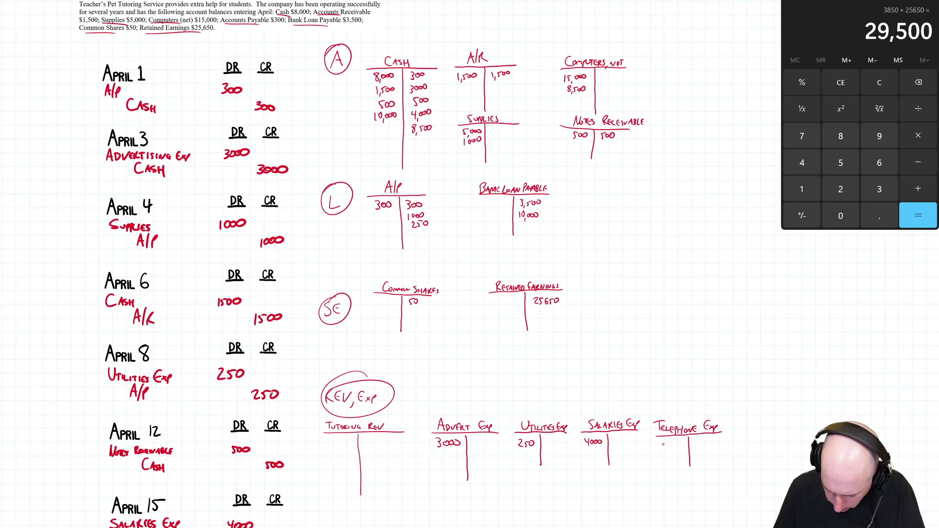
# Step: Post the 150 telephone bill as a Telephone Exp debit and a Cash credit
pyautogui.scroll(-12, 664, 443)
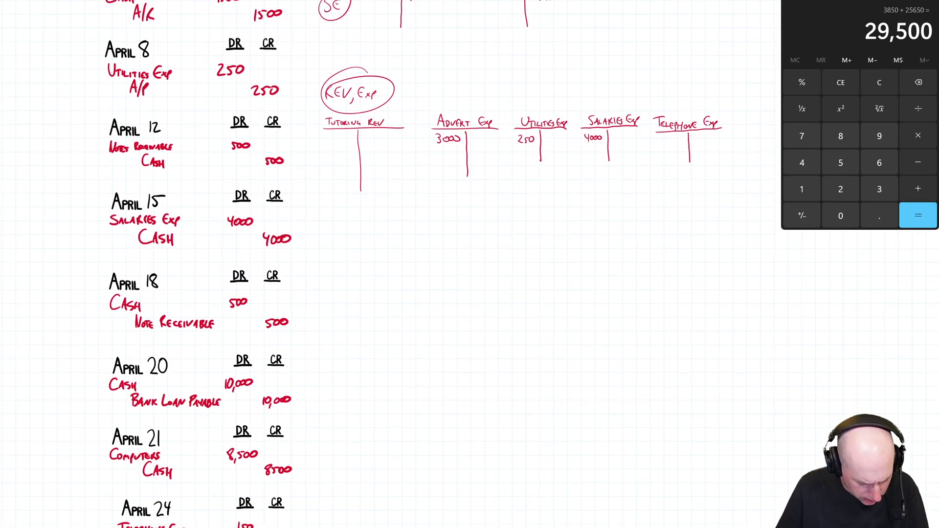
pyautogui.scroll(8, 391, 264)
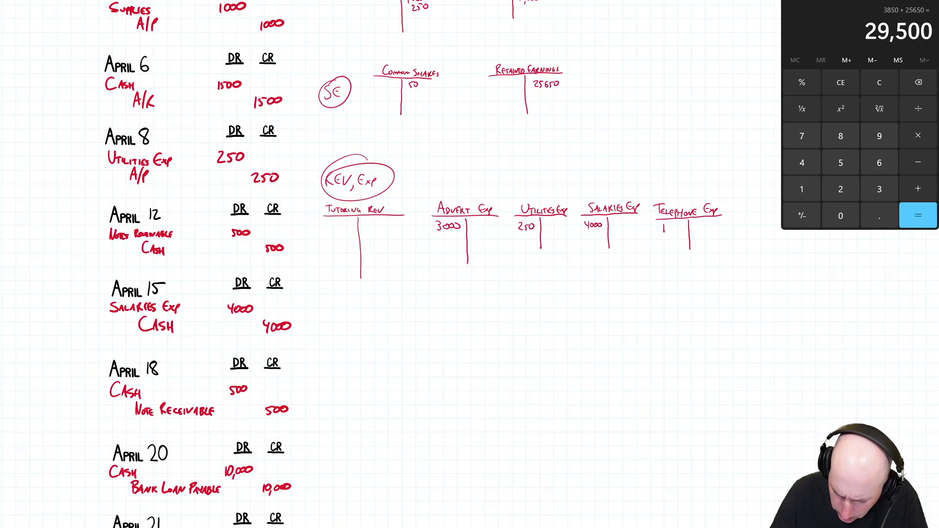
pyautogui.moveTo(667, 226); pyautogui.dragTo(673, 226)
pyautogui.scroll(7, 392, 264)
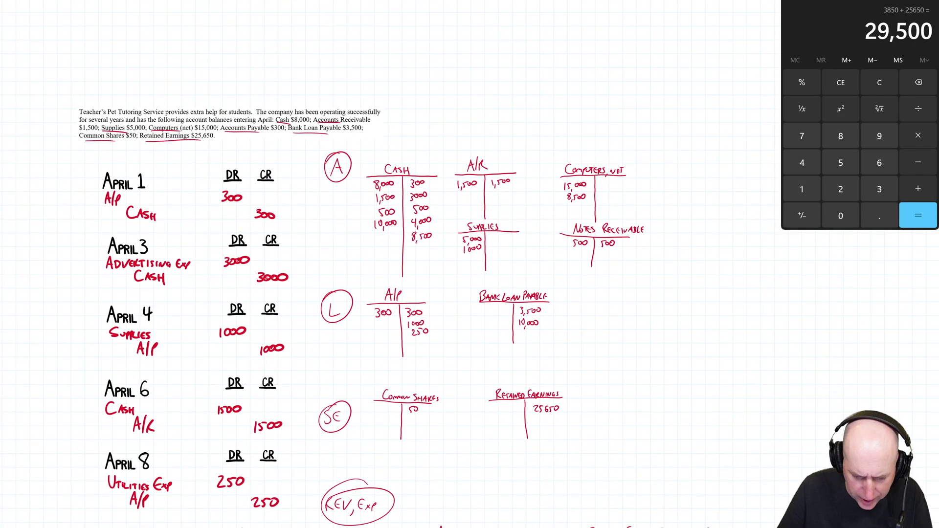
pyautogui.scroll(-2, 392, 264)
pyautogui.moveTo(421, 137); pyautogui.dragTo(420, 145)
pyautogui.moveTo(426, 138); pyautogui.dragTo(429, 139)
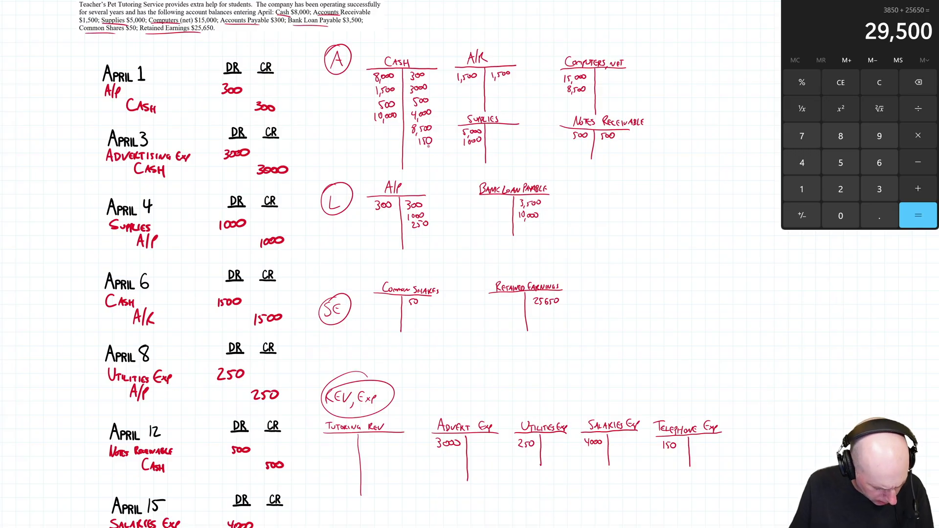
pyautogui.scroll(-10, 429, 145)
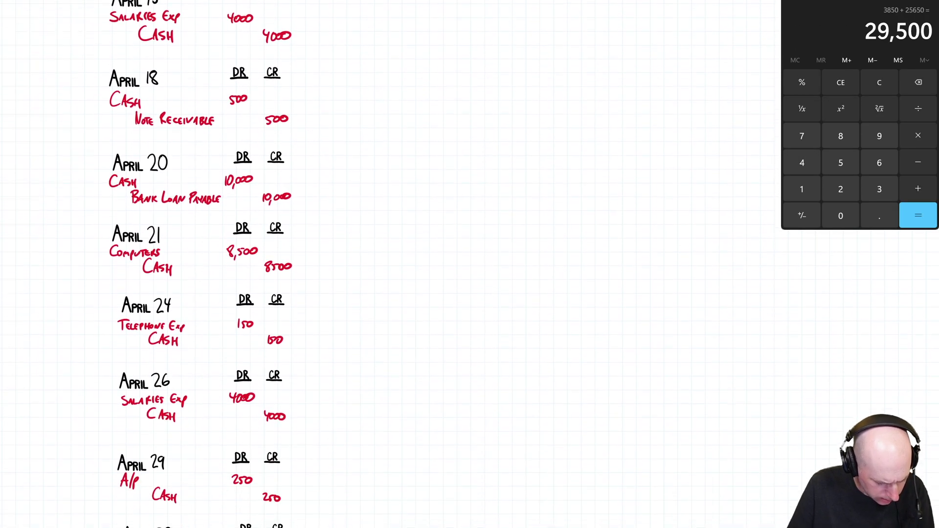
pyautogui.scroll(-1, 391, 264)
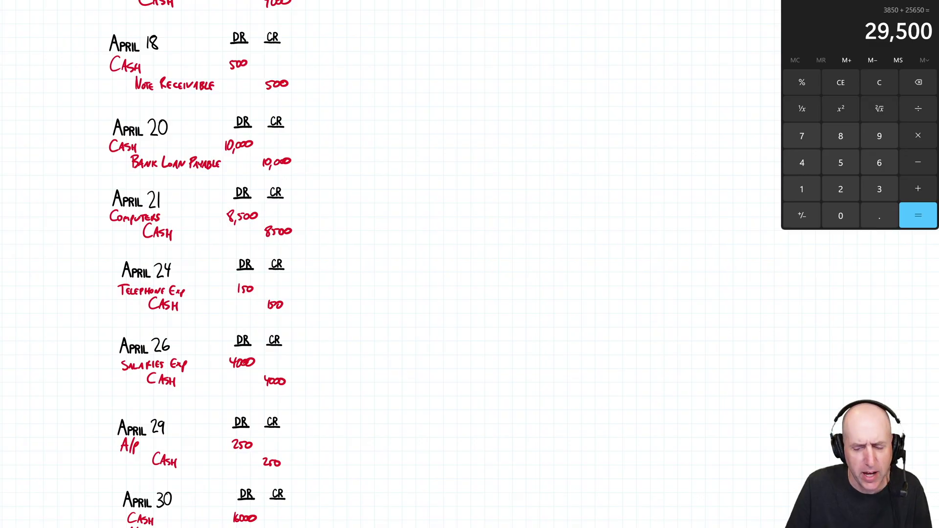
pyautogui.scroll(8, 392, 264)
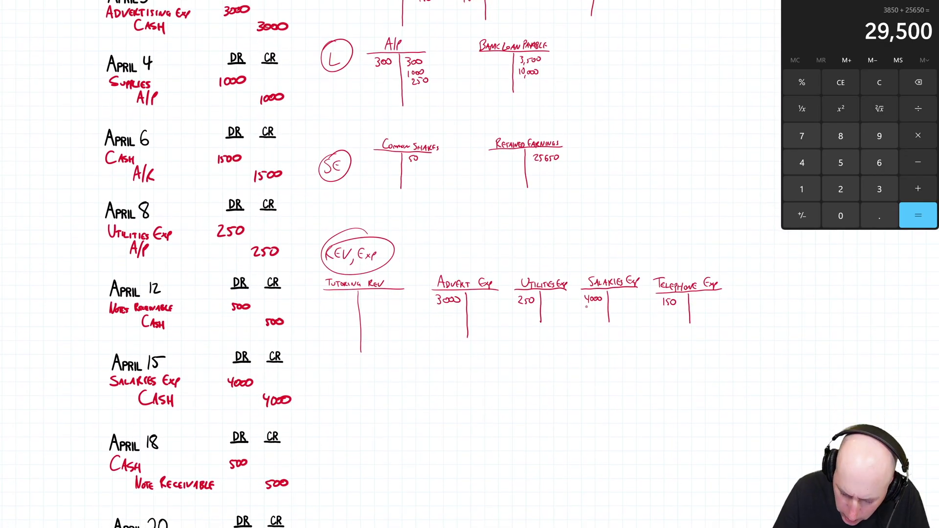
# Step: Post the April 26 salaries: a second 4000 Salaries Exp debit and a 4,000 Cash credit
pyautogui.moveTo(586, 307); pyautogui.dragTo(596, 316)
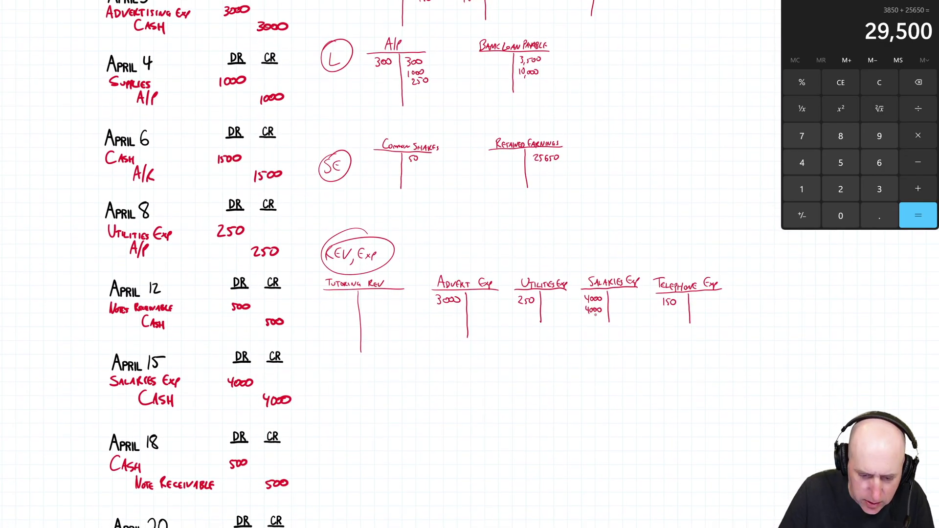
pyautogui.scroll(3, 391, 264)
pyautogui.moveTo(413, 162); pyautogui.dragTo(417, 169)
pyautogui.moveTo(422, 163); pyautogui.dragTo(425, 164)
pyautogui.moveTo(430, 163); pyautogui.dragTo(429, 163)
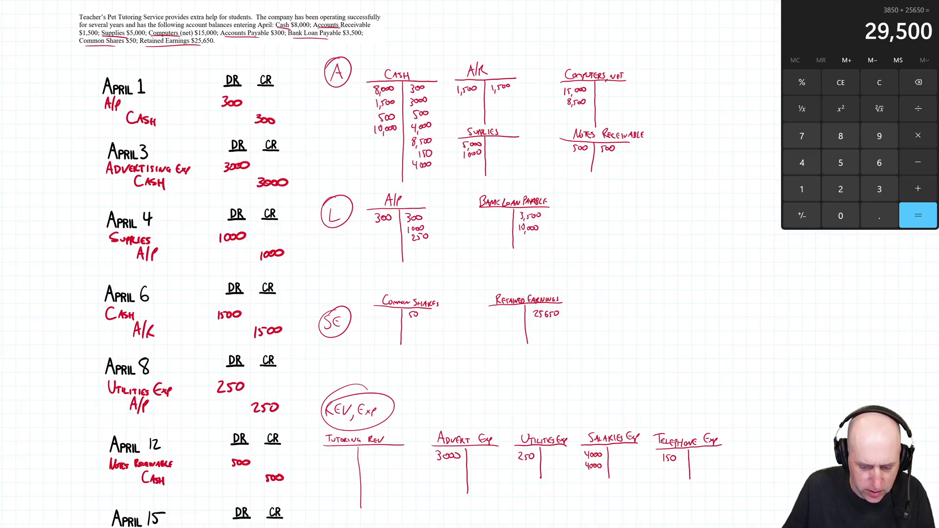
pyautogui.scroll(-15, 391, 265)
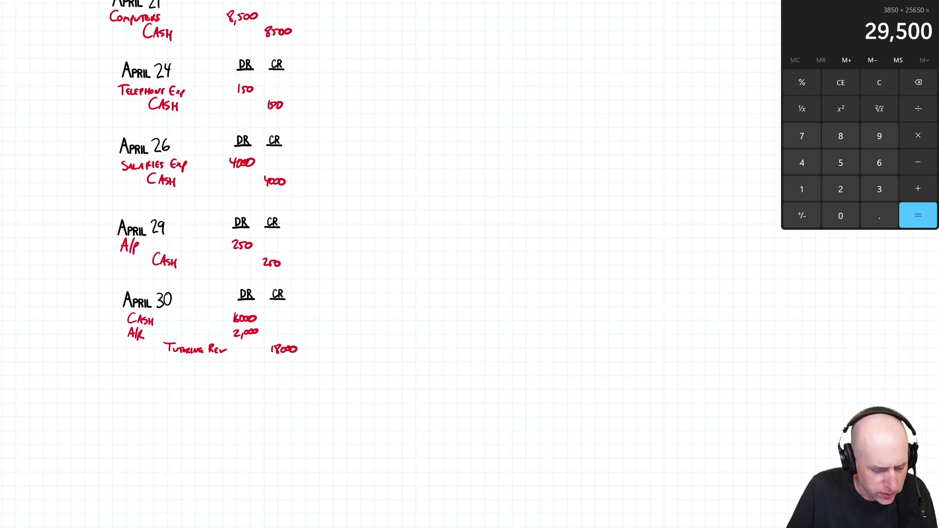
# Step: Post the April 29 payment: 250 to the A/P debits and 250 to the Cash credits
pyautogui.scroll(15, 391, 264)
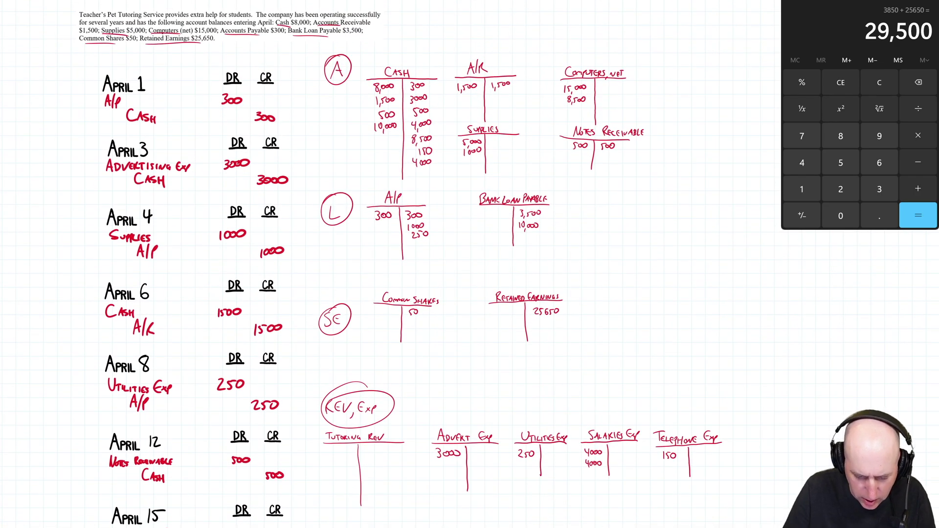
pyautogui.moveTo(377, 225); pyautogui.dragTo(384, 228)
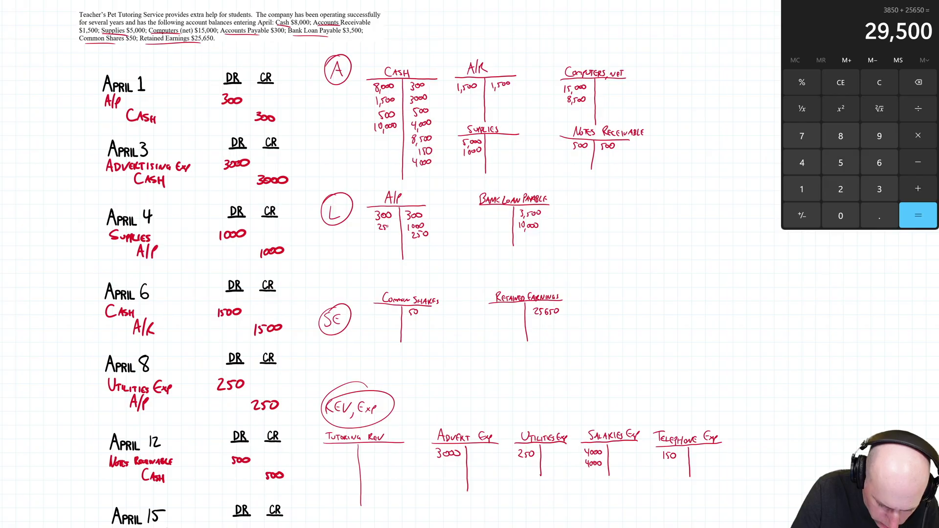
pyautogui.moveTo(414, 170); pyautogui.dragTo(420, 174)
pyautogui.moveTo(427, 170); pyautogui.dragTo(428, 170)
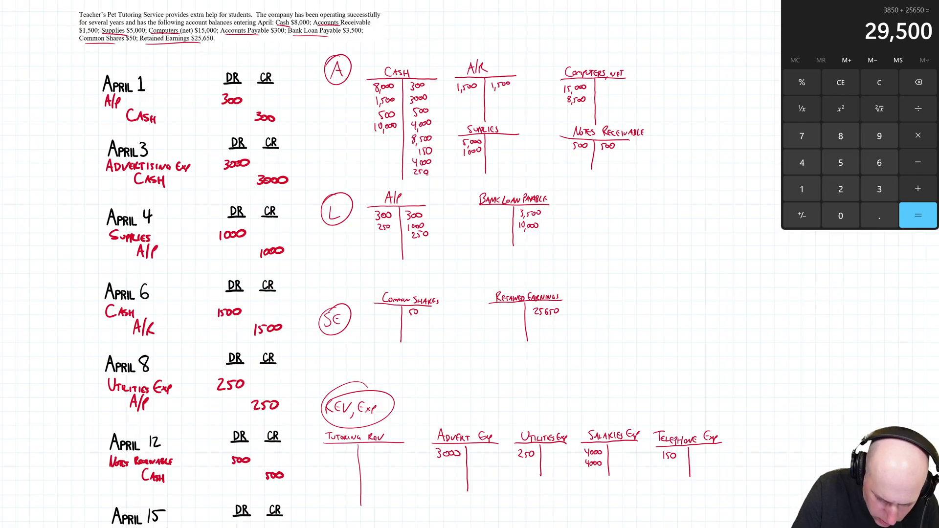
pyautogui.scroll(-15, 392, 264)
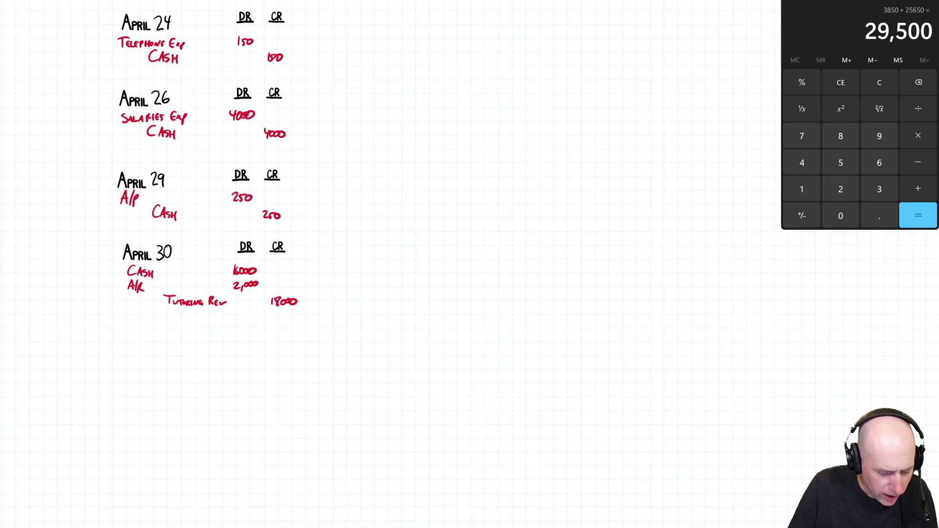
# Step: Post the April 30 revenue: 16,000 Cash debit, 2,000 A/R debit, 18000 Tutoring Rev credit
pyautogui.scroll(1, 391, 264)
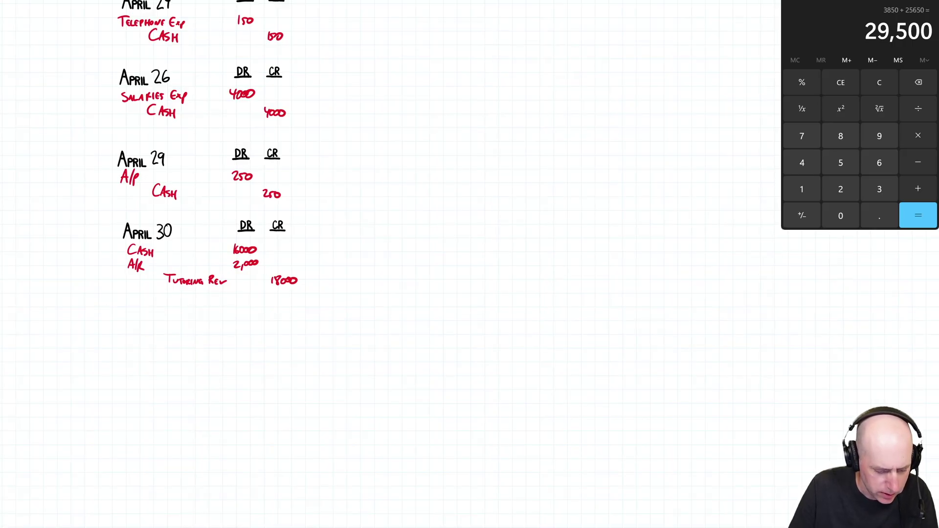
pyautogui.scroll(14, 391, 264)
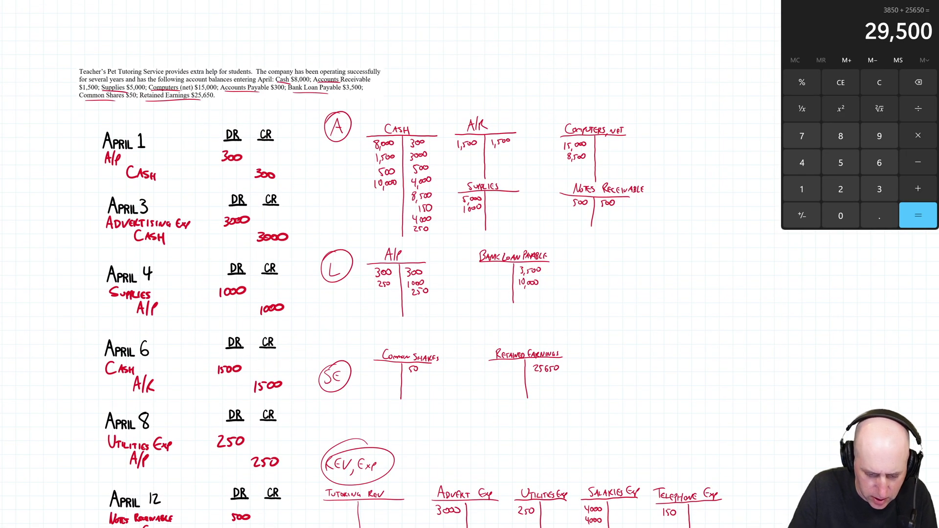
pyautogui.moveTo(377, 194); pyautogui.dragTo(376, 201)
pyautogui.moveTo(382, 194); pyautogui.dragTo(392, 199)
pyautogui.moveTo(457, 154); pyautogui.dragTo(463, 160)
pyautogui.moveTo(464, 157); pyautogui.dragTo(463, 162)
pyautogui.moveTo(465, 154); pyautogui.dragTo(474, 154)
pyautogui.scroll(-1, 477, 155)
pyautogui.scroll(-1, 392, 264)
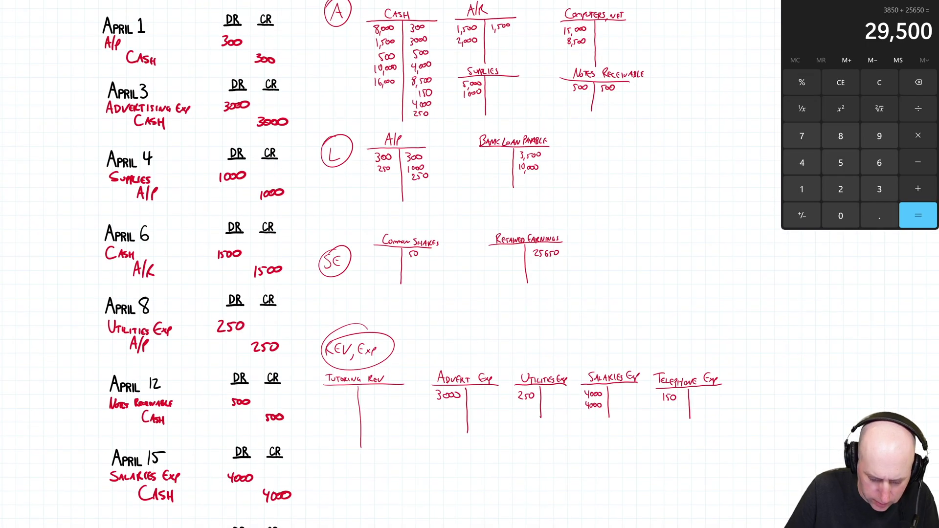
pyautogui.moveTo(370, 390)
pyautogui.mouseDown()
pyautogui.moveTo(368, 401)
pyautogui.moveTo(385, 395)
pyautogui.mouseUp()
pyautogui.moveTo(390, 395); pyautogui.dragTo(389, 396)
pyautogui.scroll(-4, 385, 400)
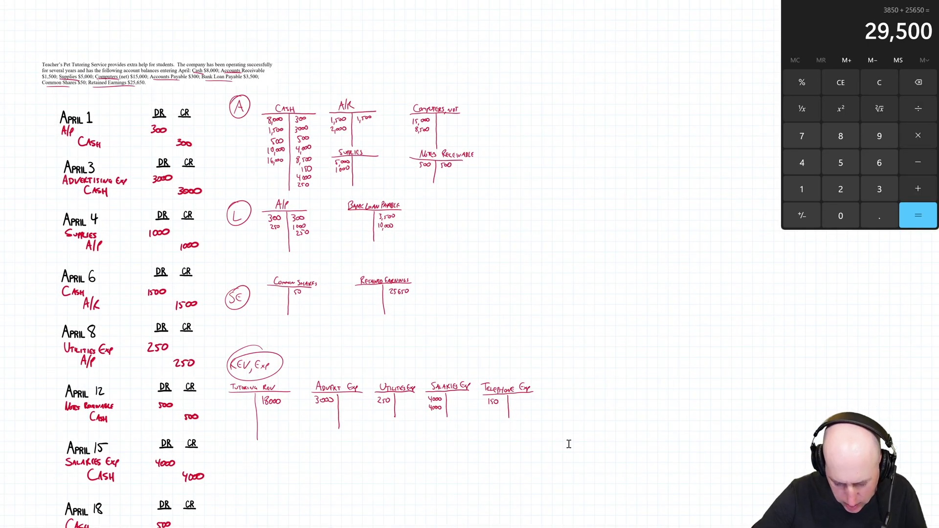
# Step: Lasso all the T-account ink and give it a thicker width through Pen Properties
pyautogui.moveTo(566, 446); pyautogui.dragTo(478, 98)
pyautogui.hscroll(5, 478, 98)
pyautogui.scroll(3, 477, 245)
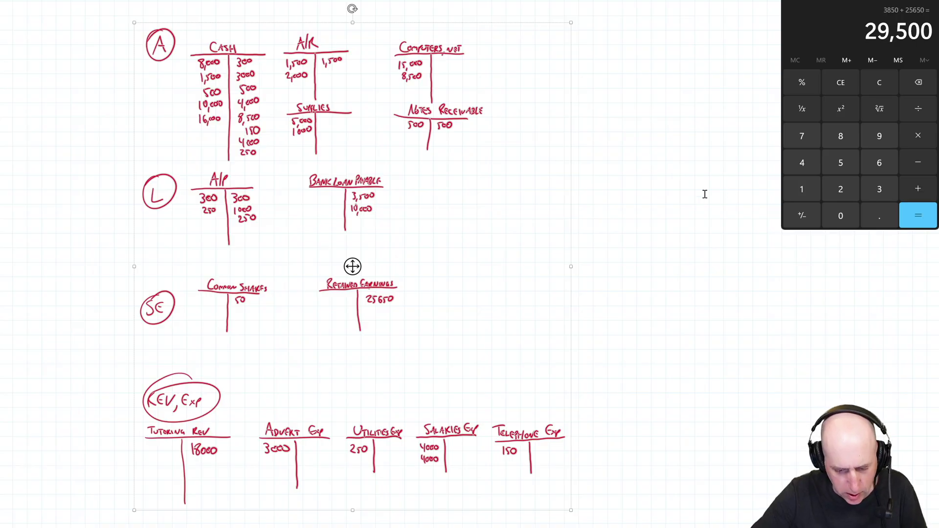
pyautogui.hscroll(-1, 577, 169)
pyautogui.click(692, 172)
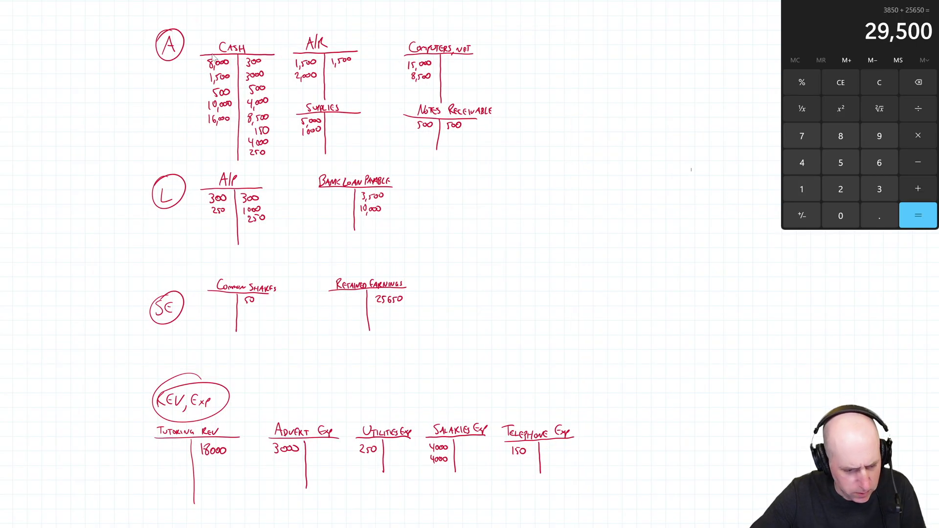
pyautogui.moveTo(113, 17); pyautogui.dragTo(636, 513)
pyautogui.rightClick(542, 451)
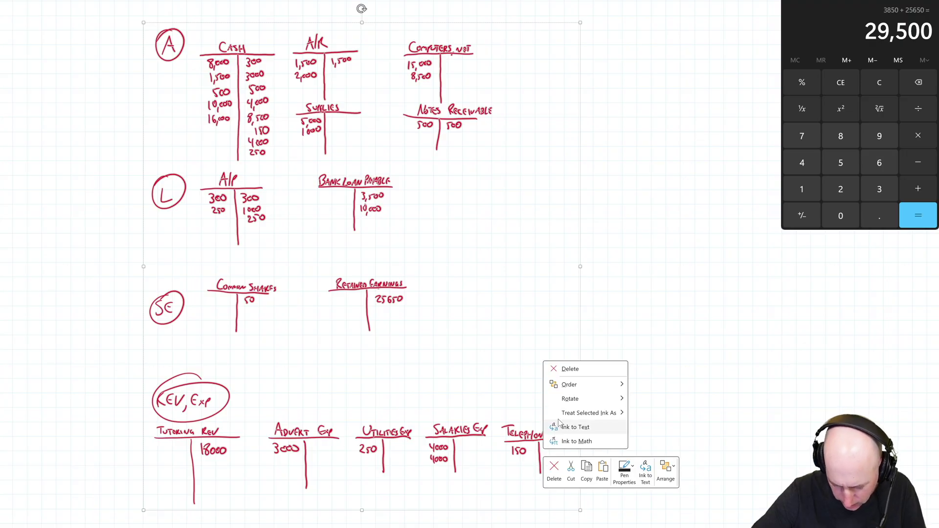
pyautogui.click(635, 472)
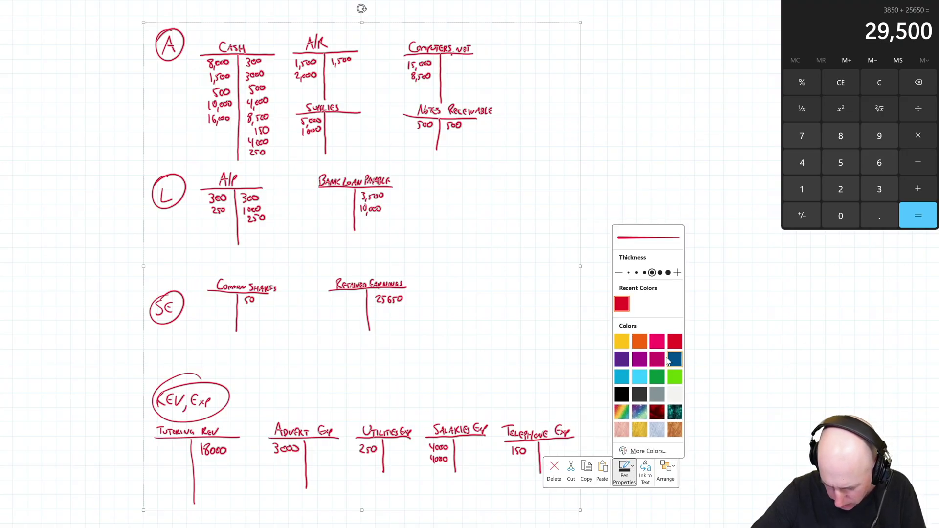
pyautogui.click(665, 275)
pyautogui.click(652, 181)
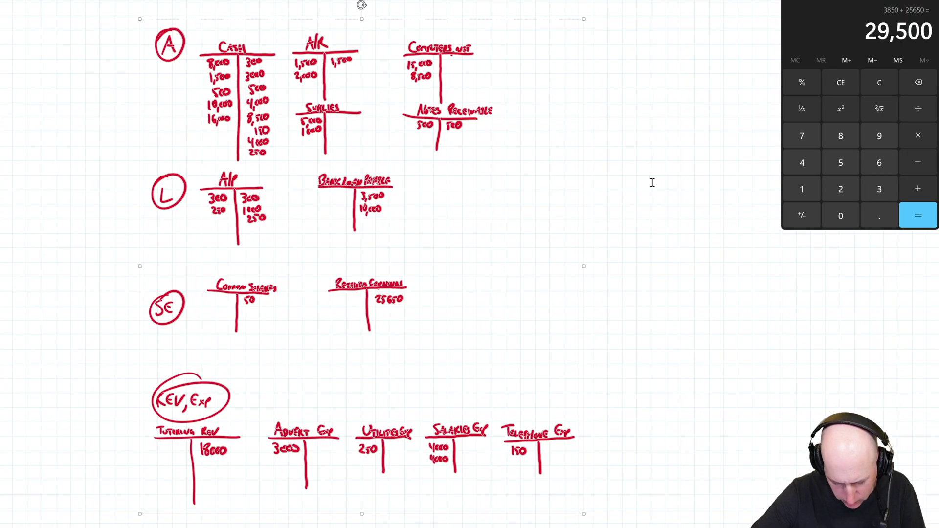
pyautogui.click(653, 181)
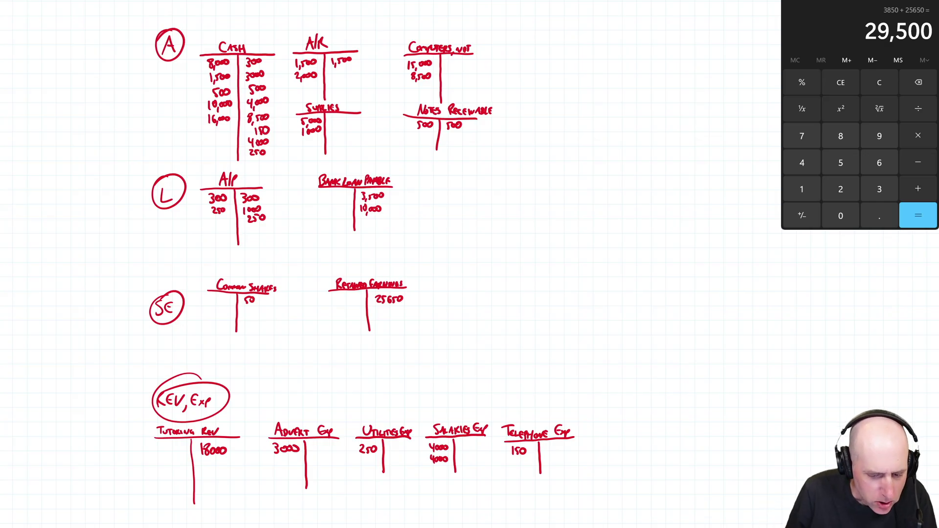
# Step: Rule a total line under Salaries Exp and write its 8000 total
pyautogui.scroll(-5, 362, 265)
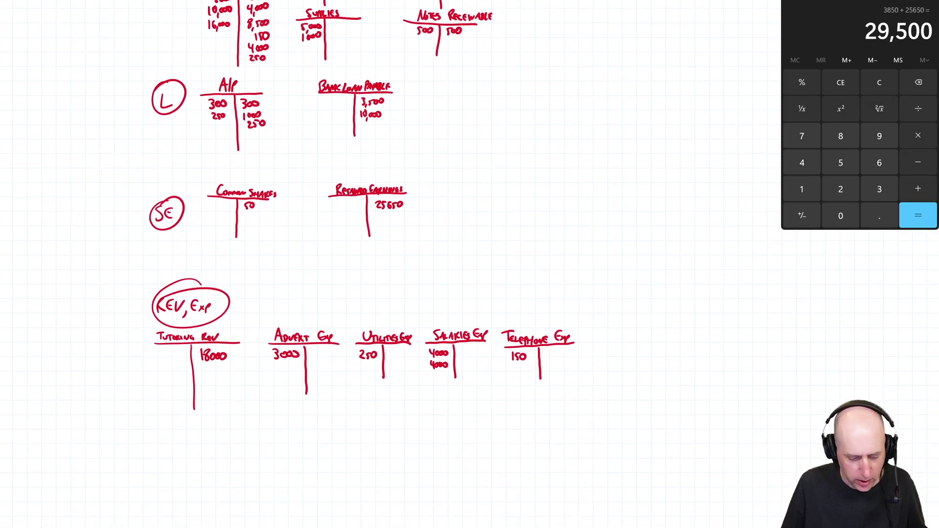
pyautogui.scroll(5, 489, 293)
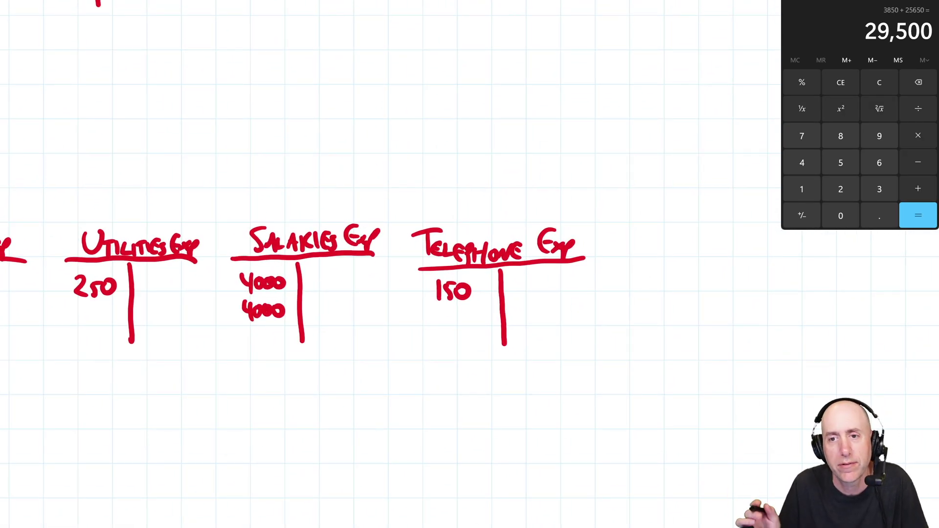
pyautogui.moveTo(222, 323); pyautogui.dragTo(381, 324)
pyautogui.moveTo(249, 341)
pyautogui.mouseDown()
pyautogui.moveTo(245, 350)
pyautogui.moveTo(256, 342)
pyautogui.moveTo(285, 353)
pyautogui.mouseUp()
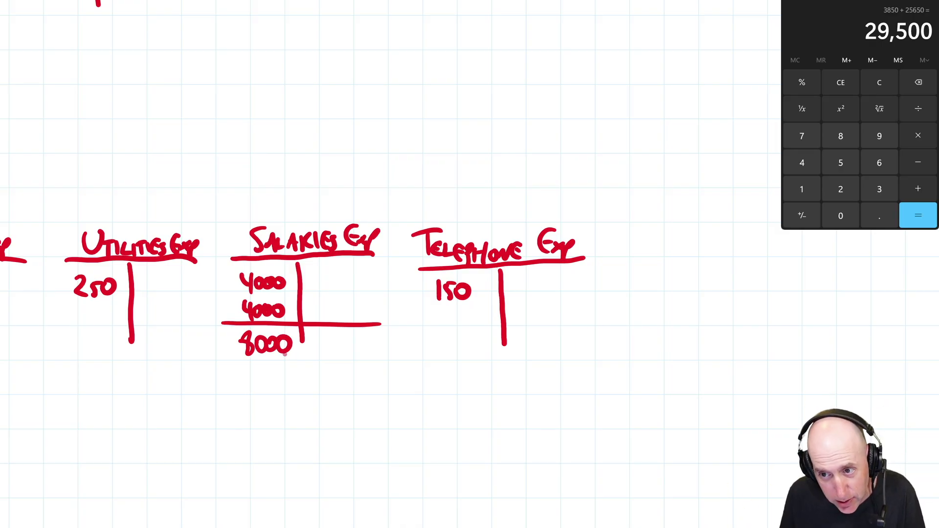
# Step: Rule off Bank Loan Payable with a 13,500 total, then draw the total line under A/P
pyautogui.scroll(-3, 284, 353)
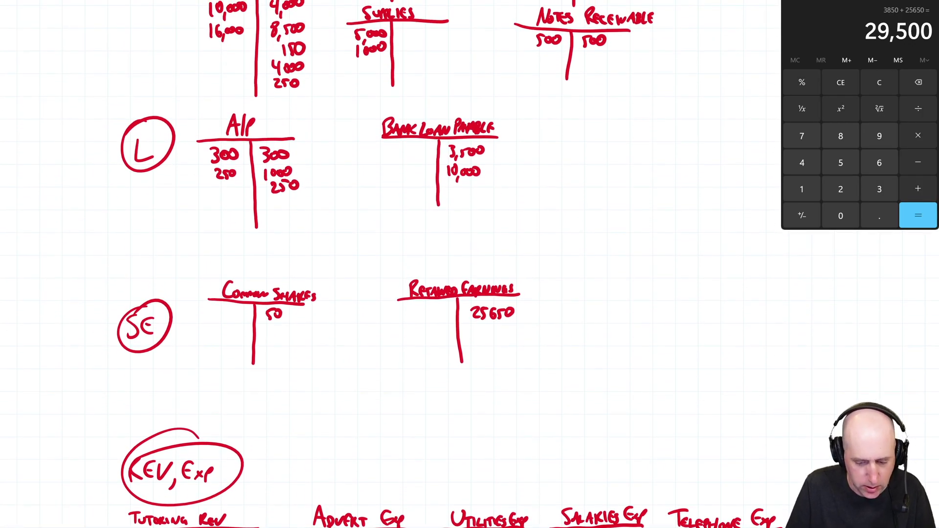
pyautogui.scroll(3, 383, 101)
pyautogui.moveTo(355, 235); pyautogui.dragTo(628, 238)
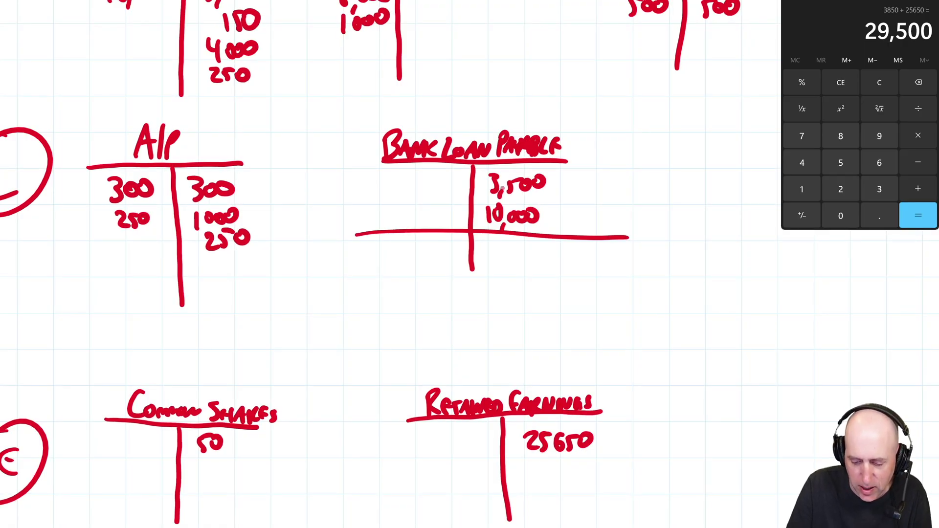
pyautogui.moveTo(489, 247); pyautogui.dragTo(488, 264)
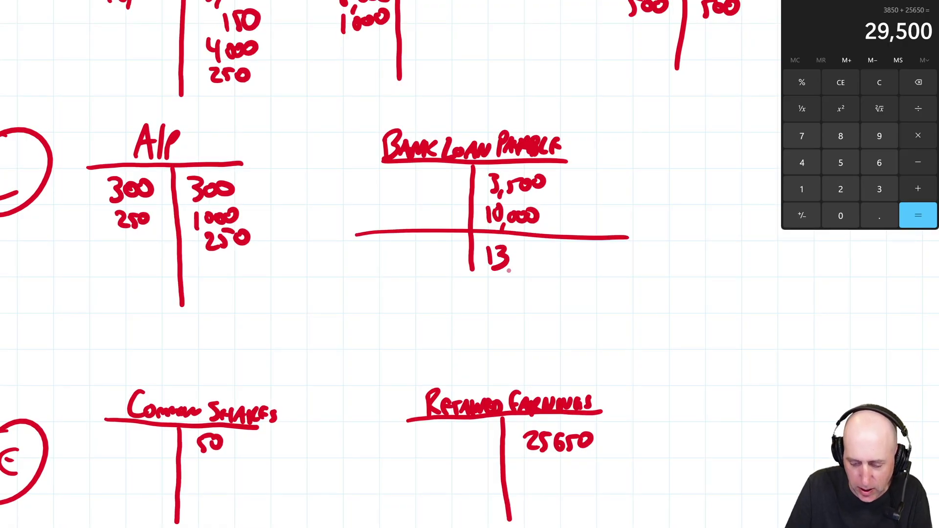
pyautogui.moveTo(510, 266)
pyautogui.mouseDown()
pyautogui.moveTo(504, 282)
pyautogui.moveTo(520, 270)
pyautogui.mouseUp()
pyautogui.moveTo(525, 252); pyautogui.dragTo(569, 256)
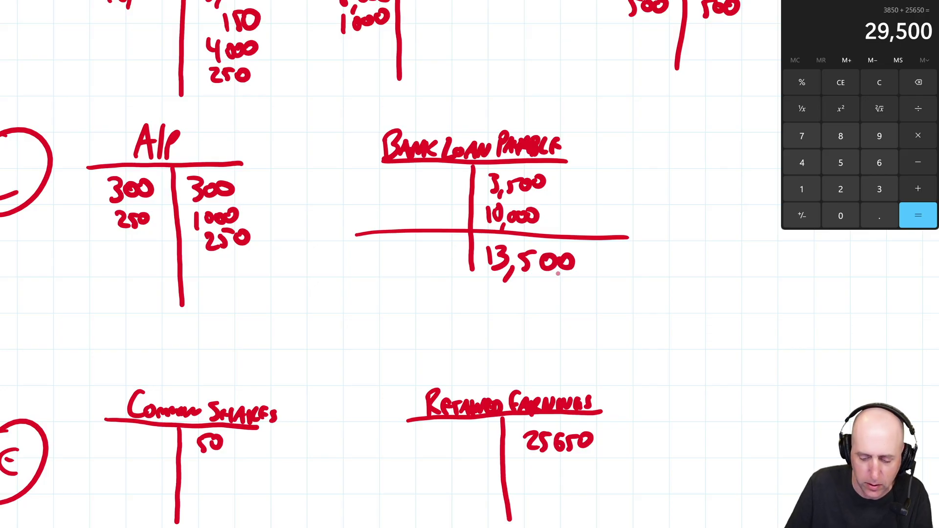
pyautogui.moveTo(58, 272); pyautogui.dragTo(357, 261)
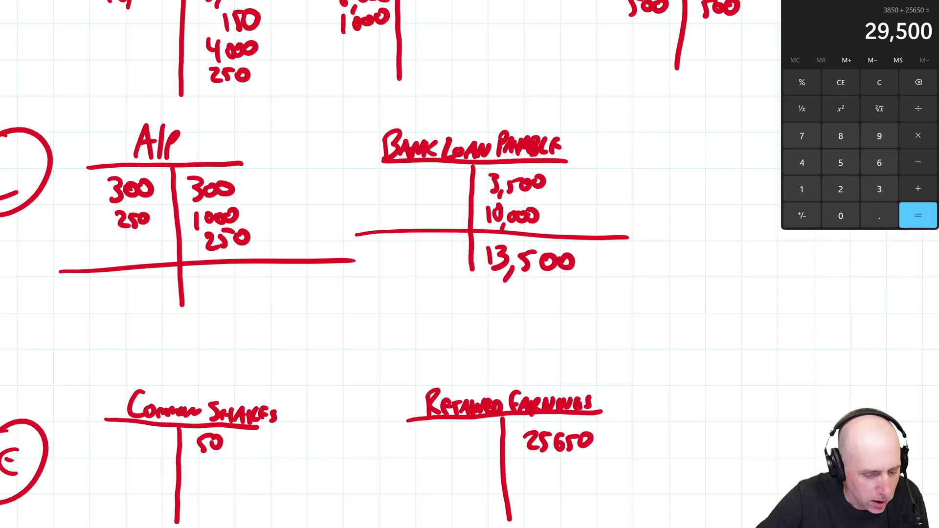
# Step: Bracket the A/P credit entries in green and write their 1550 subtotal
pyautogui.moveTo(248, 178); pyautogui.dragTo(259, 234)
pyautogui.moveTo(274, 186); pyautogui.dragTo(283, 197)
pyautogui.moveTo(283, 182); pyautogui.dragTo(300, 194)
pyautogui.moveTo(303, 178); pyautogui.dragTo(318, 176)
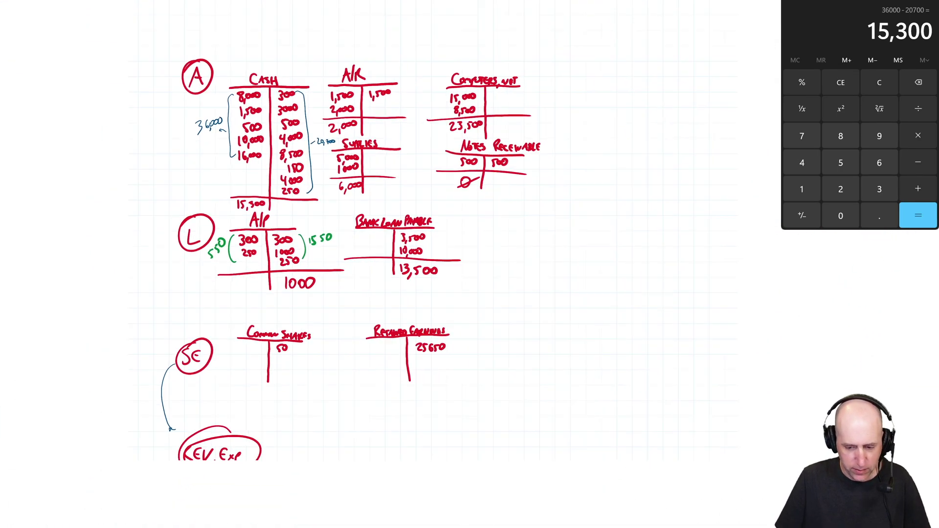
pyautogui.scroll(-2, 393, 281)
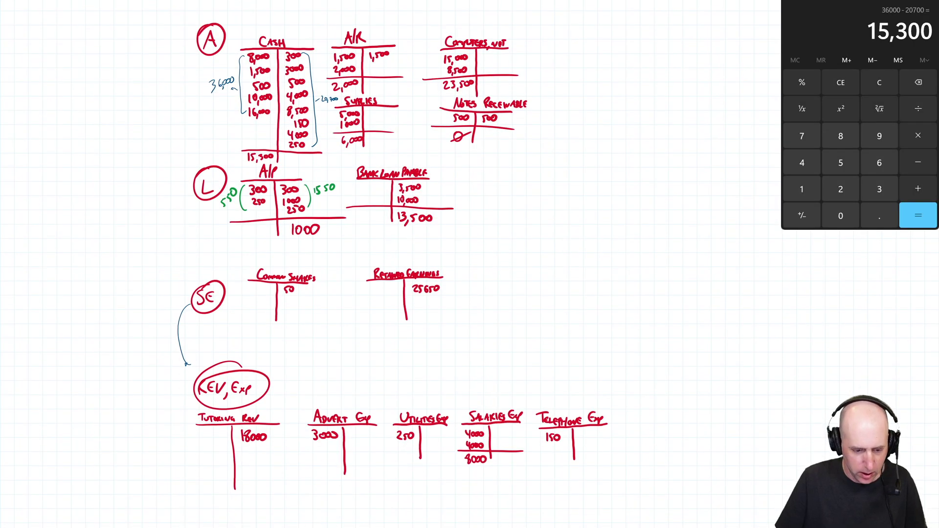
# Step: Zoom out and erase the blue arrow from SE to the REV, Exp label
pyautogui.click(179, 336)
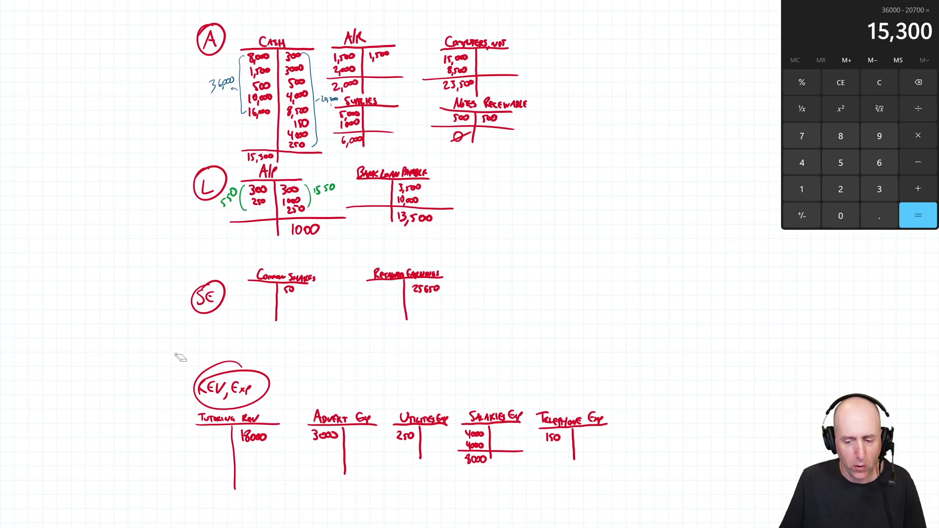